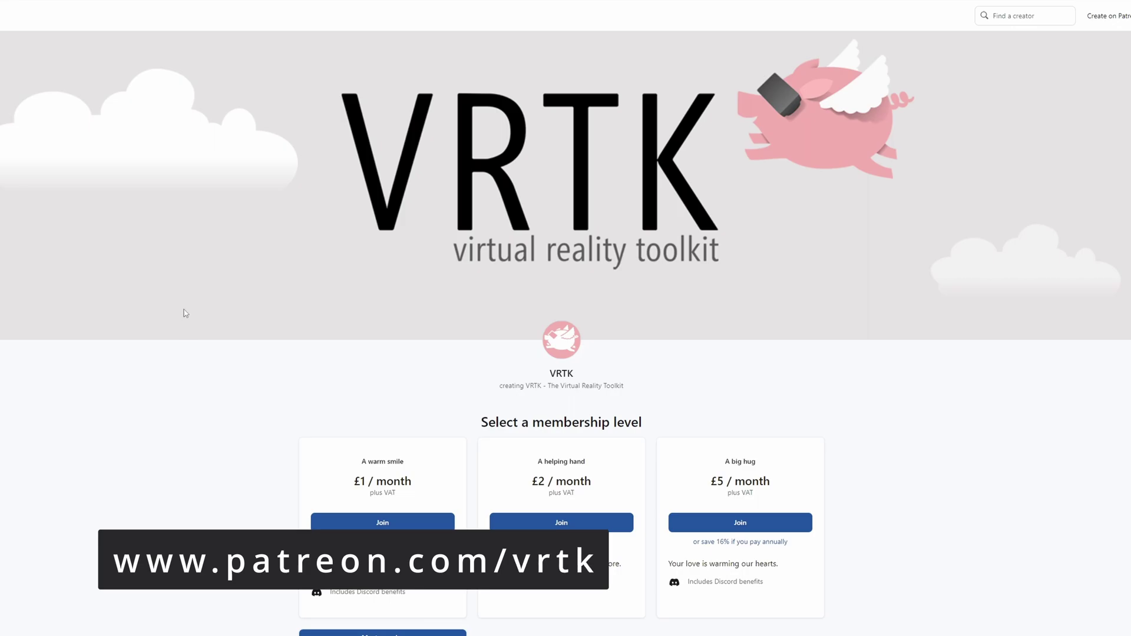
pyautogui.scroll(-5, 185, 314)
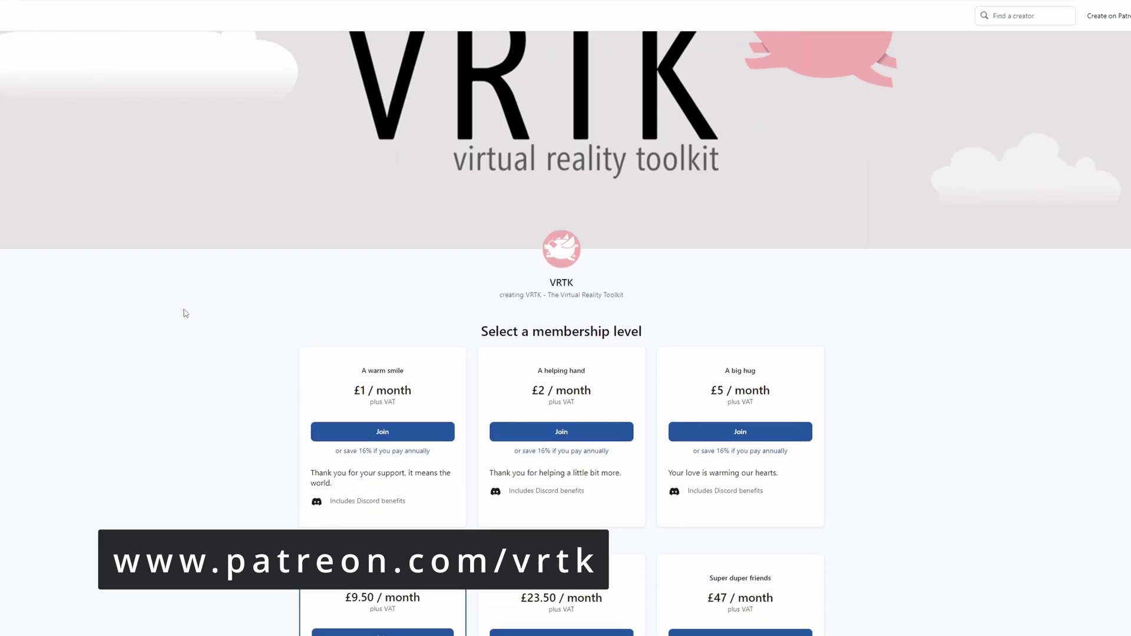
pyautogui.scroll(-2, 206, 269)
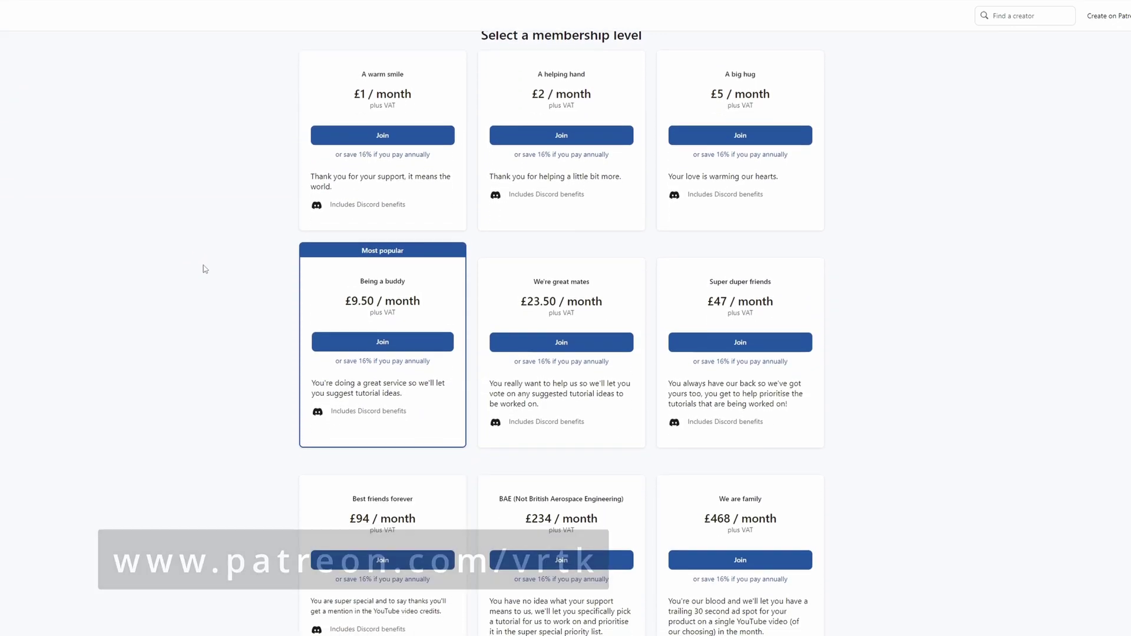
pyautogui.scroll(-2, 203, 265)
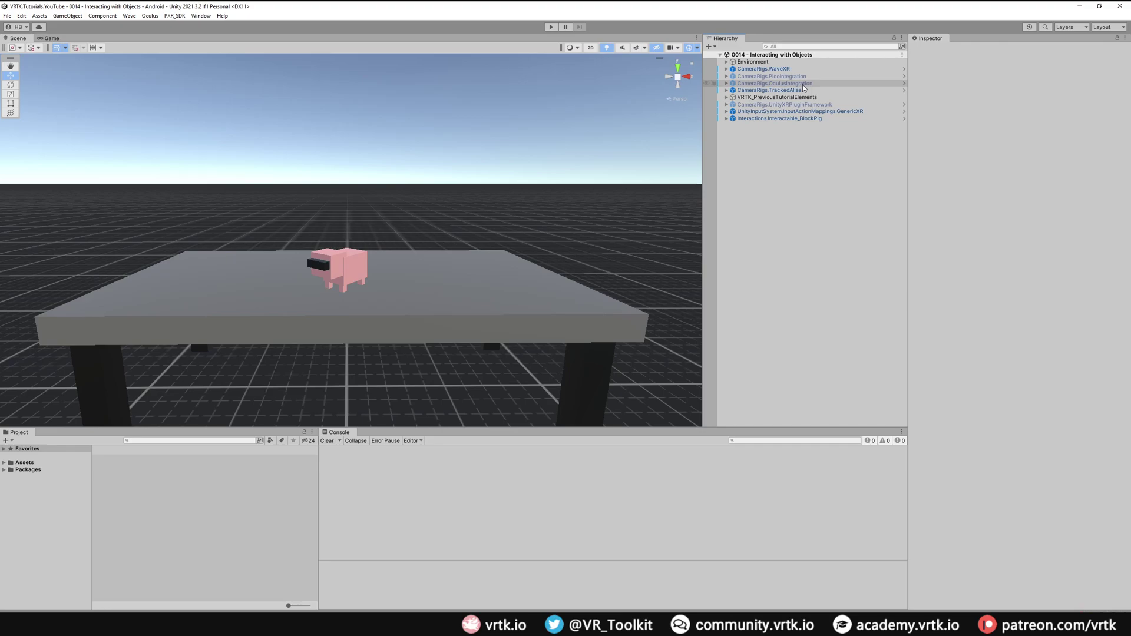
# Step: Deactivate the CameraRigs.WaveXR rig and check the active state of the PicoIntegration and OculusIntegration rigs
pyautogui.click(796, 68)
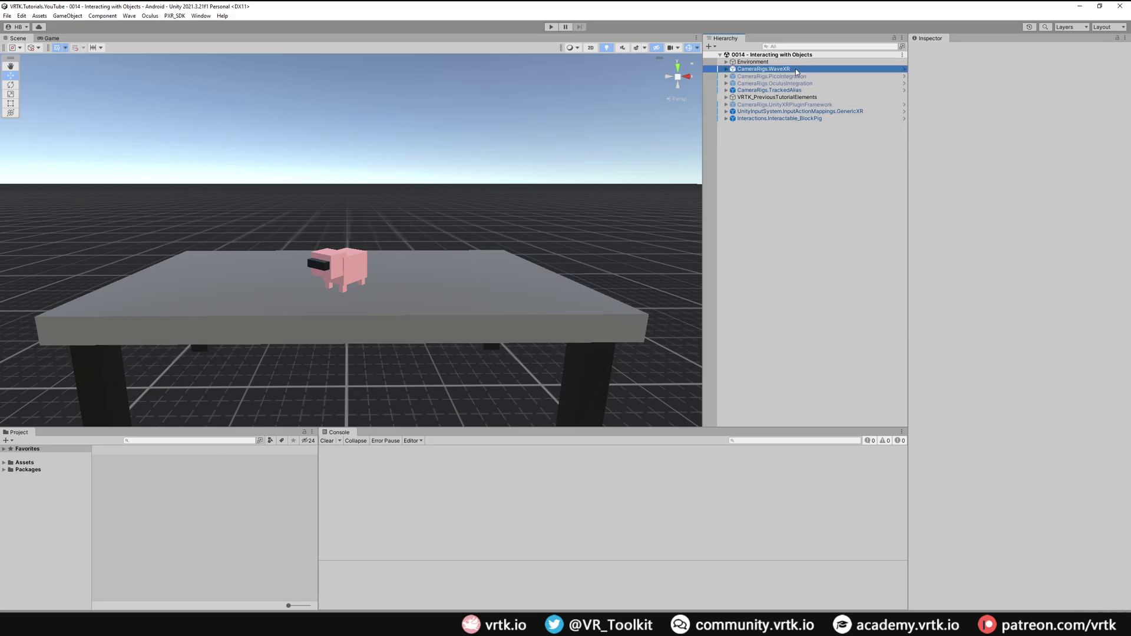
pyautogui.click(933, 50)
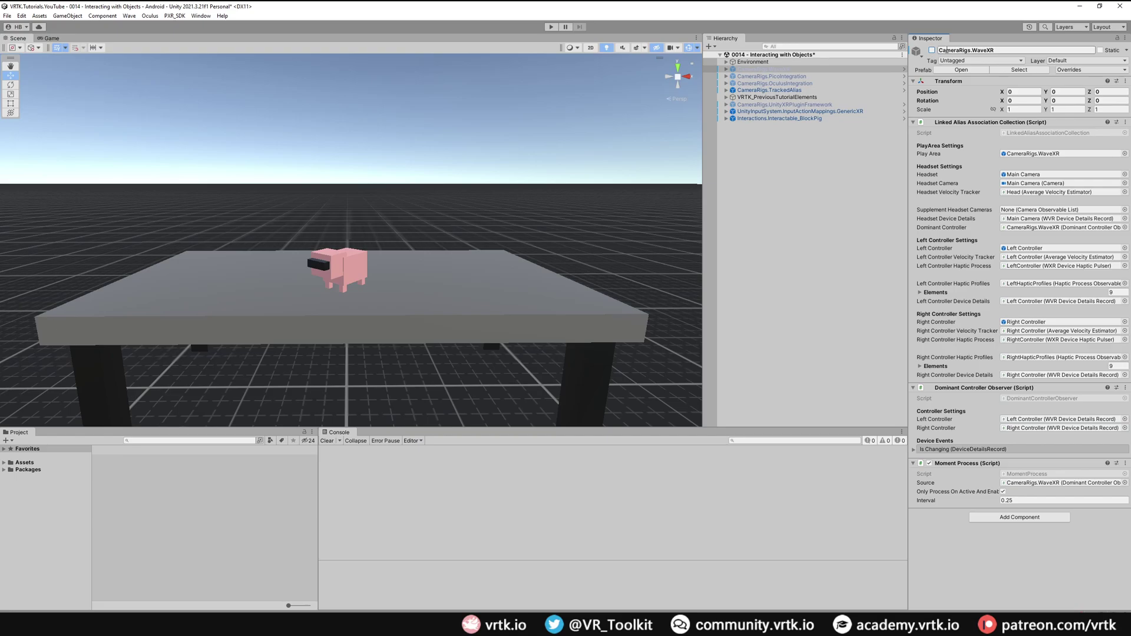
pyautogui.click(810, 77)
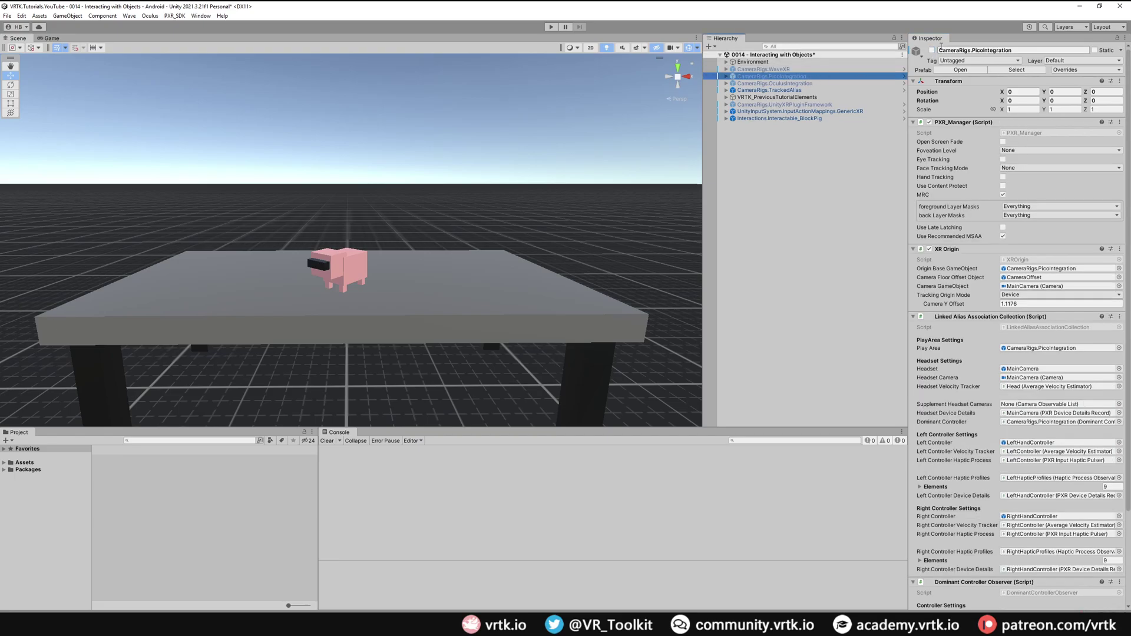
pyautogui.click(810, 82)
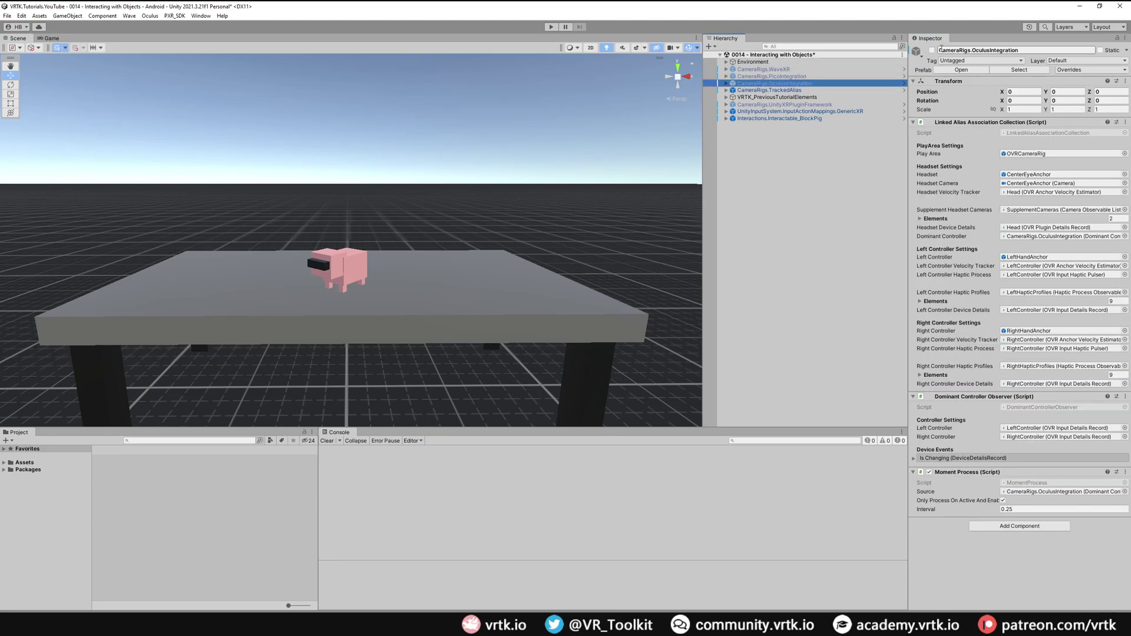
# Step: Create an empty game object at the scene root and name it CameraRigRules
pyautogui.click(763, 133)
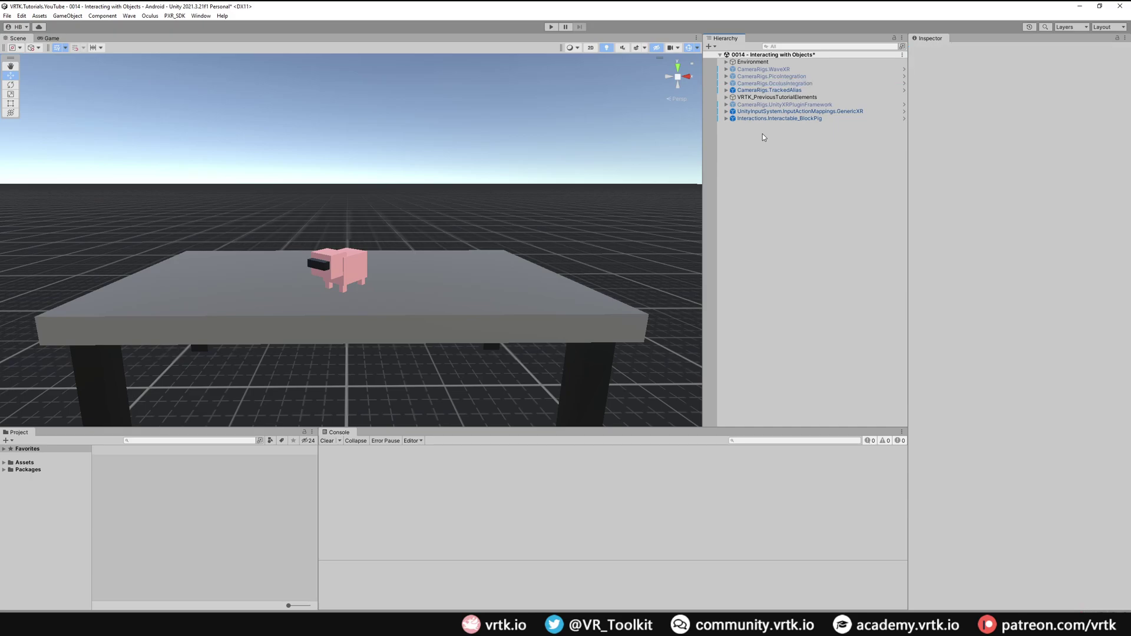
pyautogui.rightClick(762, 133)
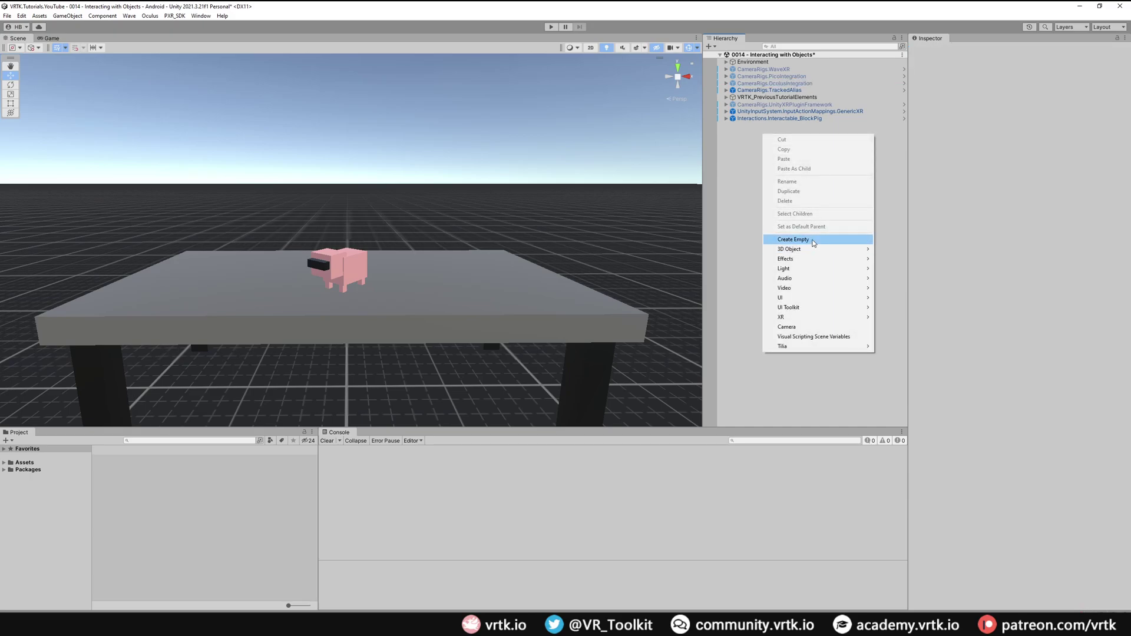
pyautogui.click(814, 239)
pyautogui.write('CameraRigRules')
pyautogui.press('Return')
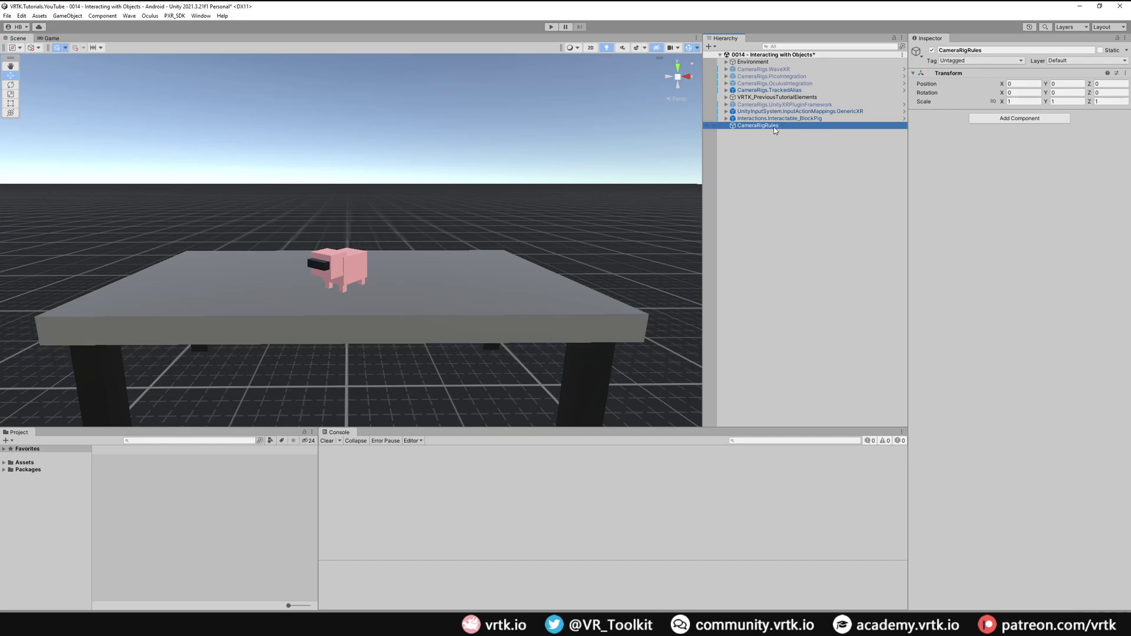
# Step: Generate a Game Objects Association Activator inside CameraRigRules with the Zinnia Observable List Component Generator and inspect the resulting container
pyautogui.click(198, 19)
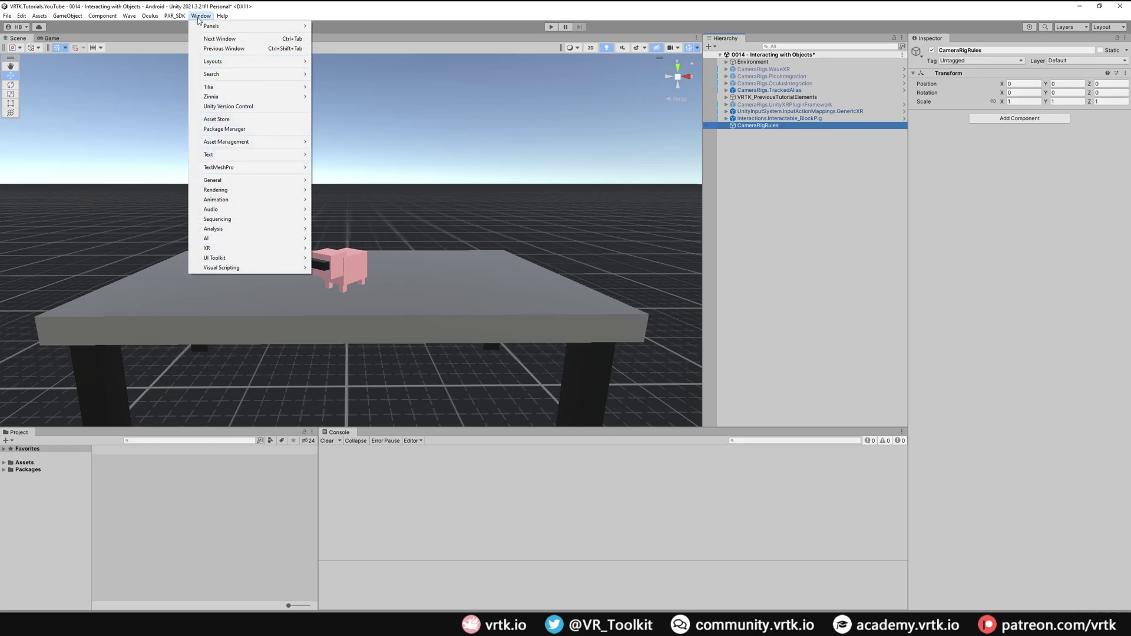
pyautogui.moveTo(245, 97)
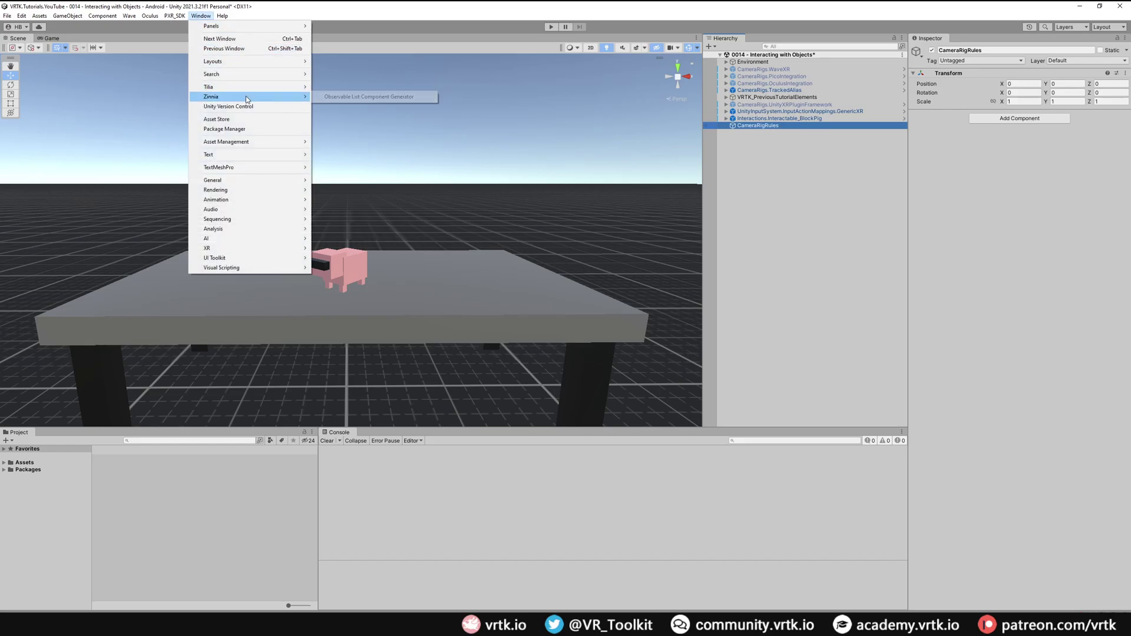
pyautogui.click(395, 99)
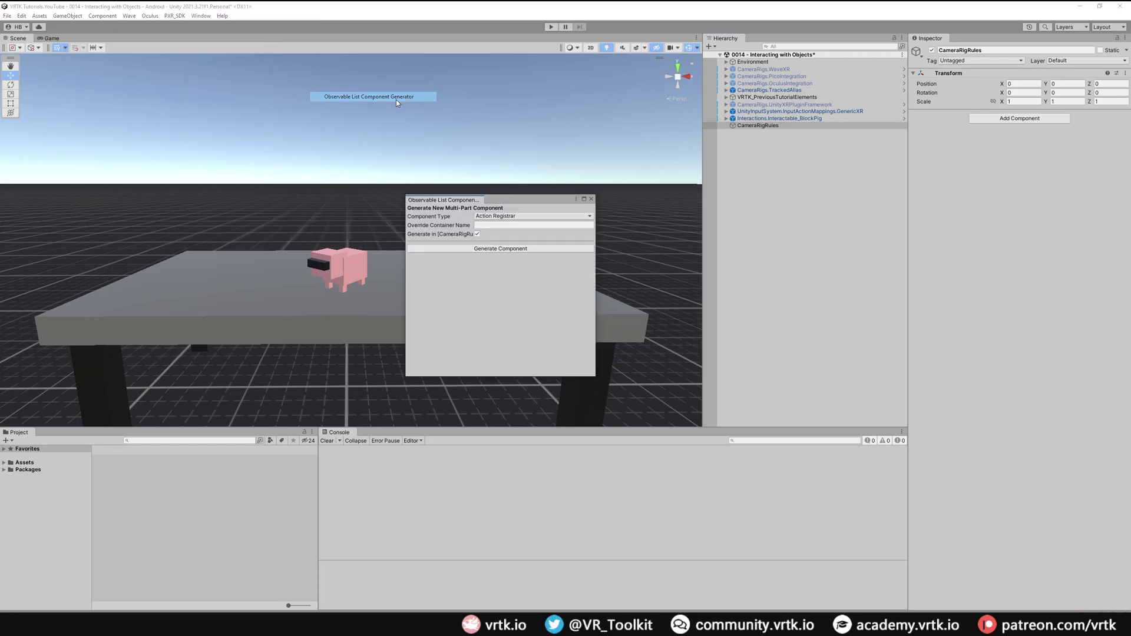
pyautogui.click(492, 217)
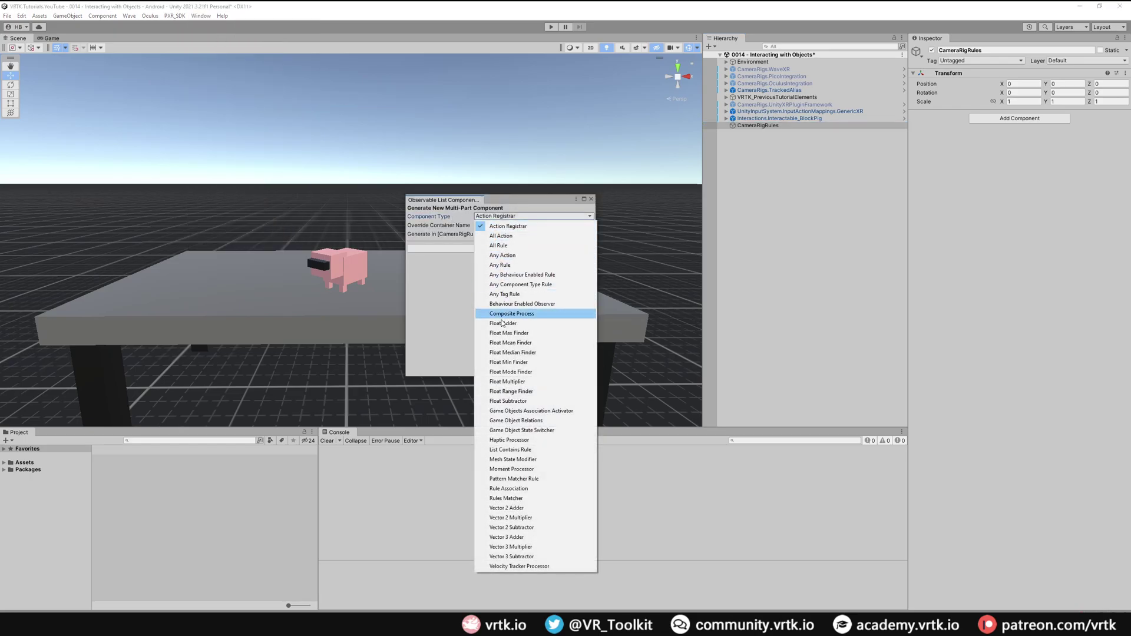
pyautogui.click(521, 413)
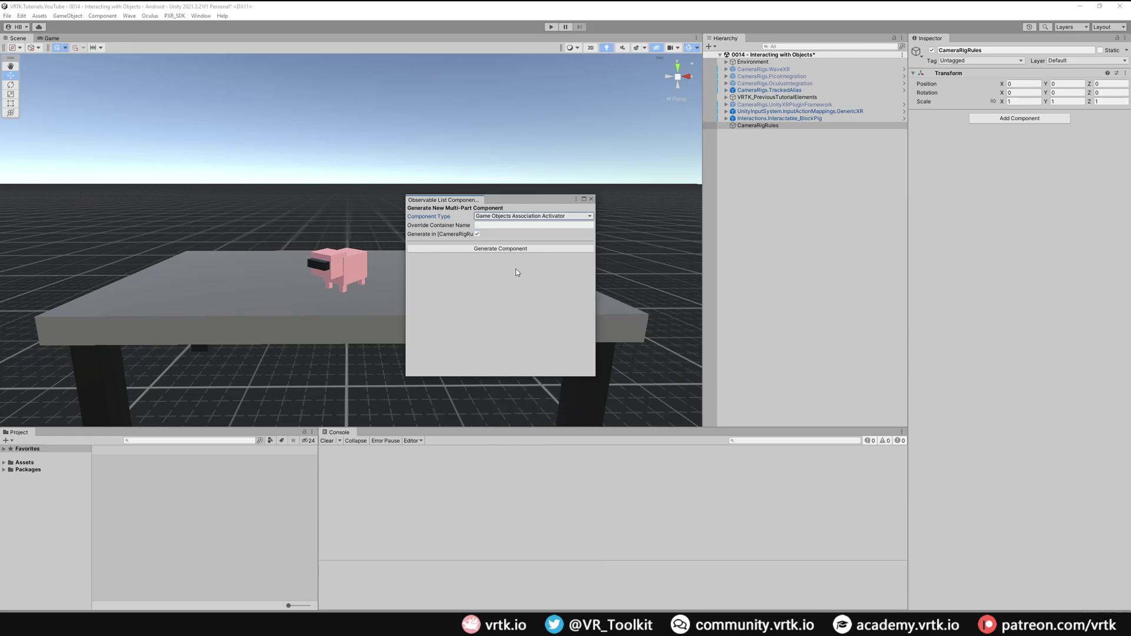
pyautogui.click(507, 251)
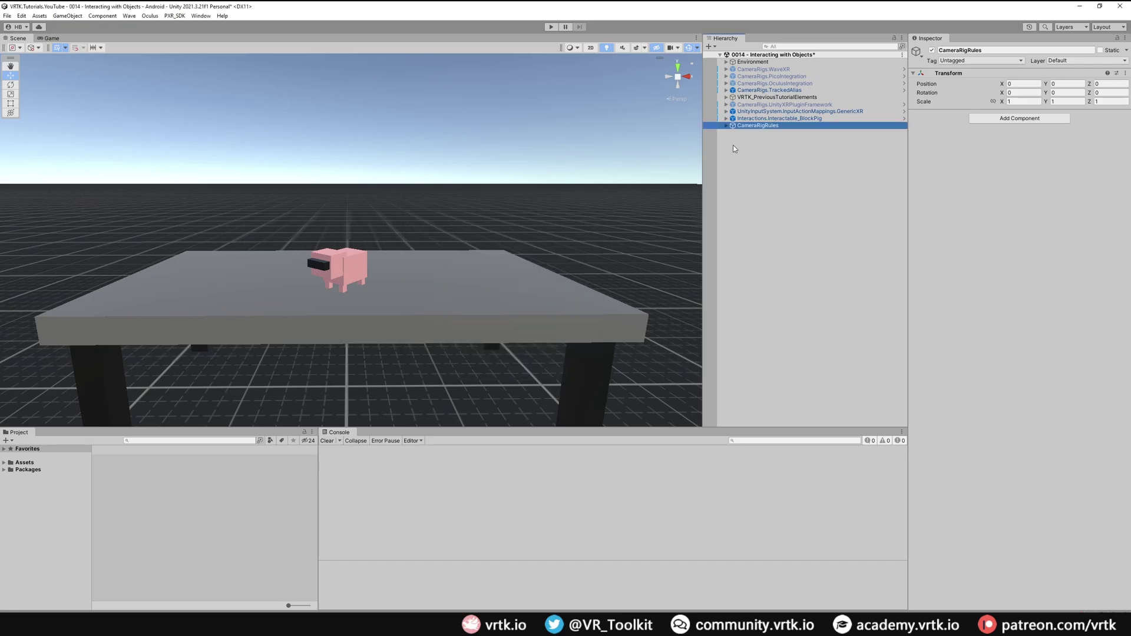
pyautogui.click(727, 125)
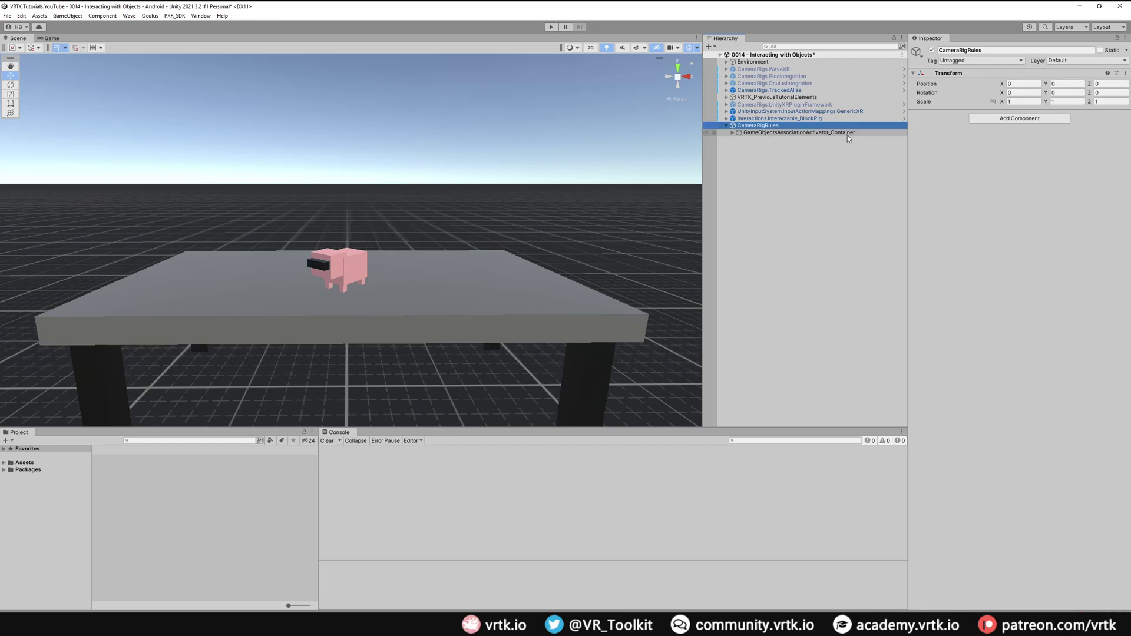
pyautogui.click(847, 135)
pyautogui.moveTo(937, 145)
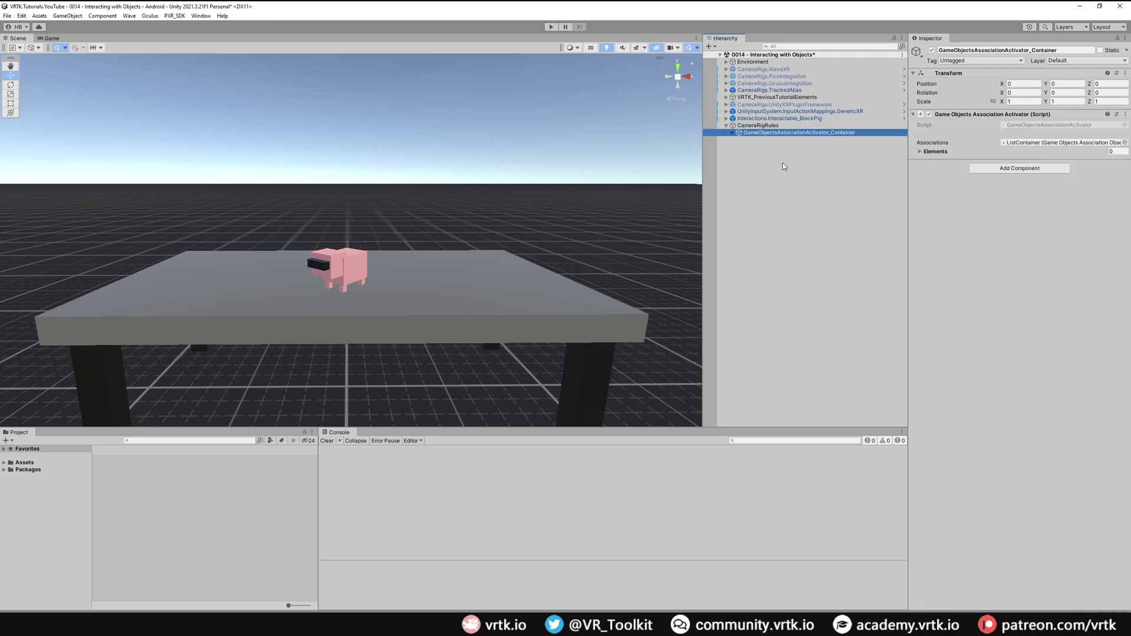
# Step: Create an empty child object named OculusRules under CameraRigRules
pyautogui.click(760, 127)
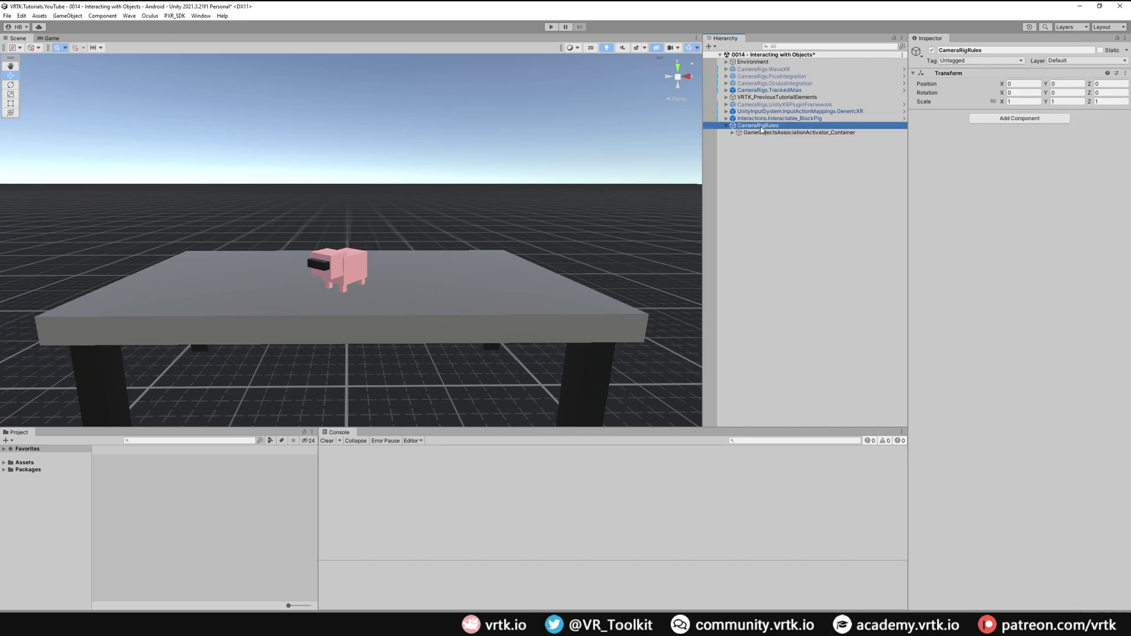
pyautogui.rightClick(761, 130)
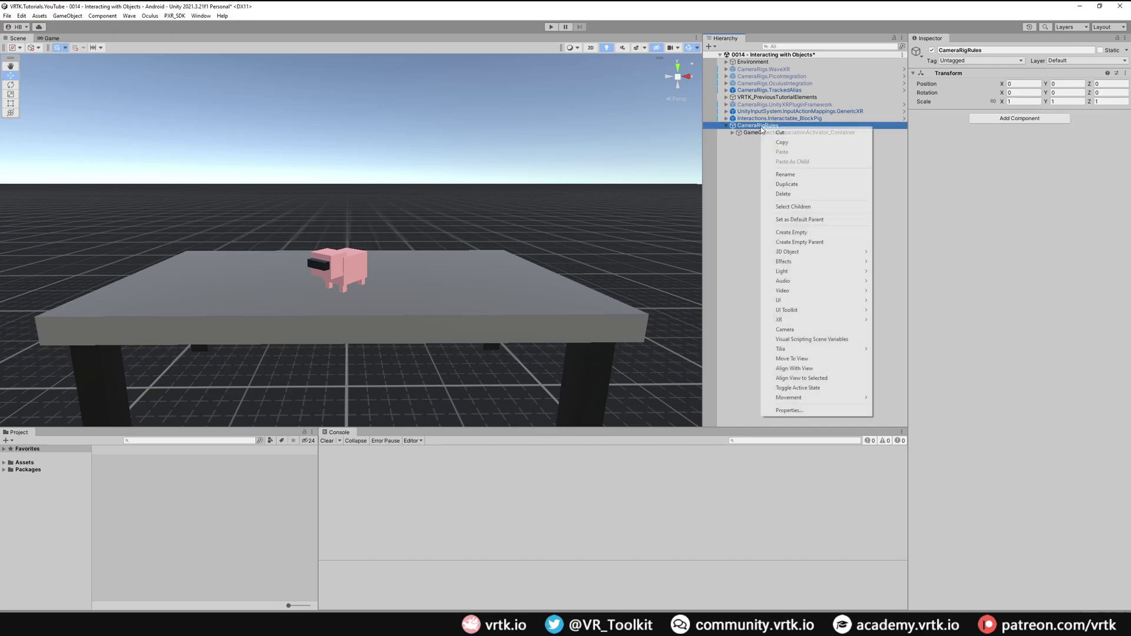
pyautogui.click(818, 233)
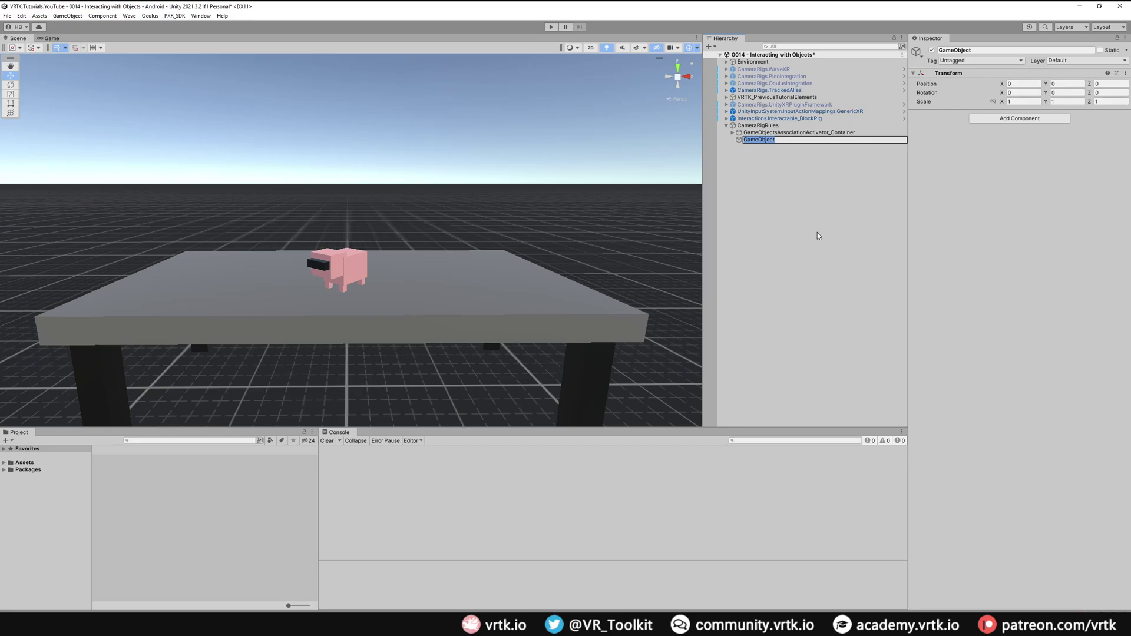
pyautogui.write('OculusRules')
pyautogui.press('Return')
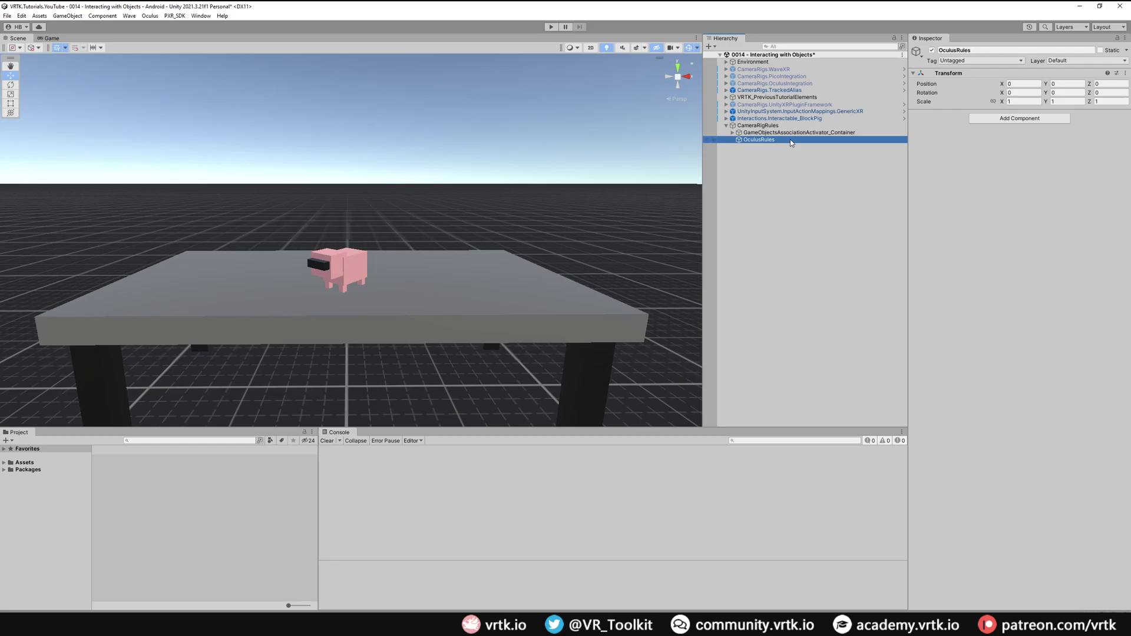
# Step: Create an empty child object named Pattern under OculusRules
pyautogui.rightClick(790, 142)
pyautogui.click(847, 247)
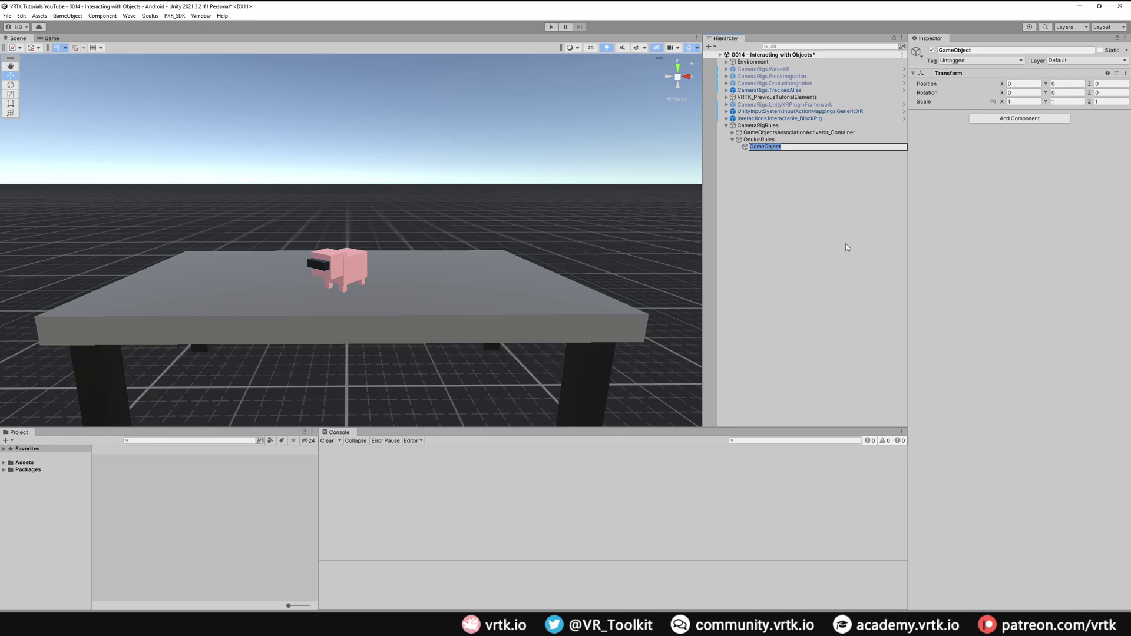
pyautogui.write('Pattern')
pyautogui.press('Return')
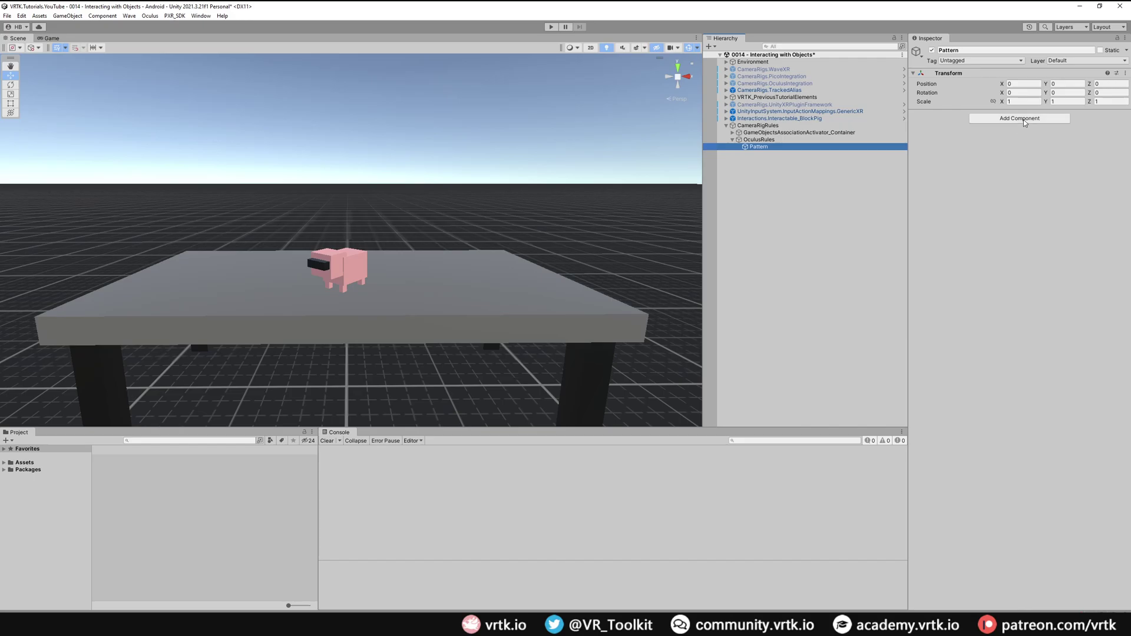
# Step: Add an XR Settings Pattern Matcher to Pattern with property source Loaded Device Name and pattern (?i)Oculus.*
pyautogui.click(1024, 119)
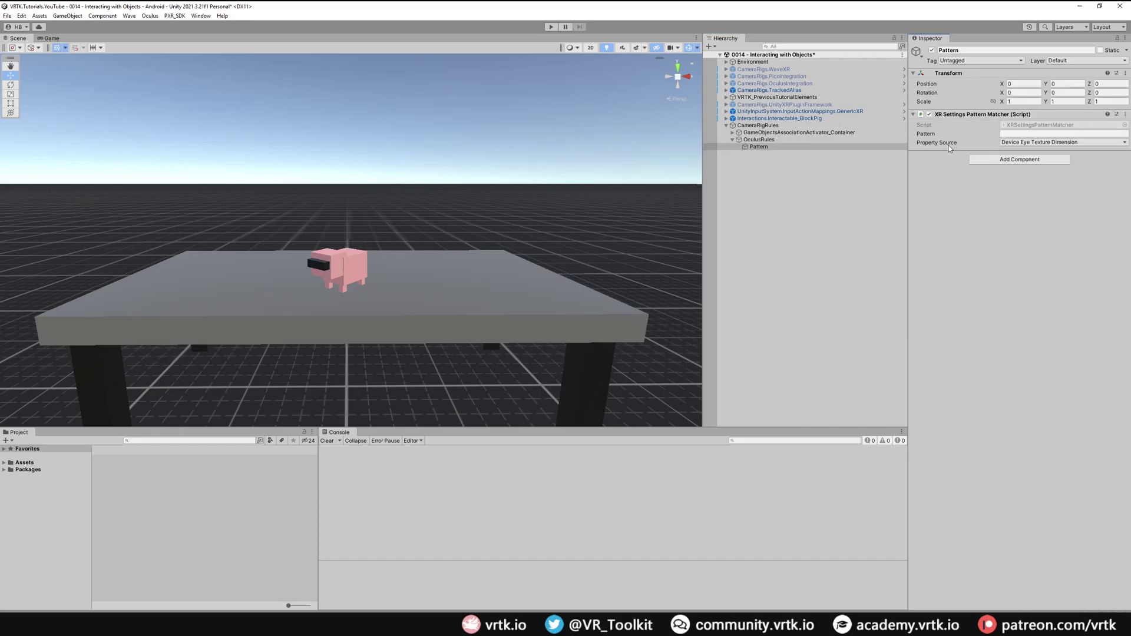
pyautogui.click(1036, 143)
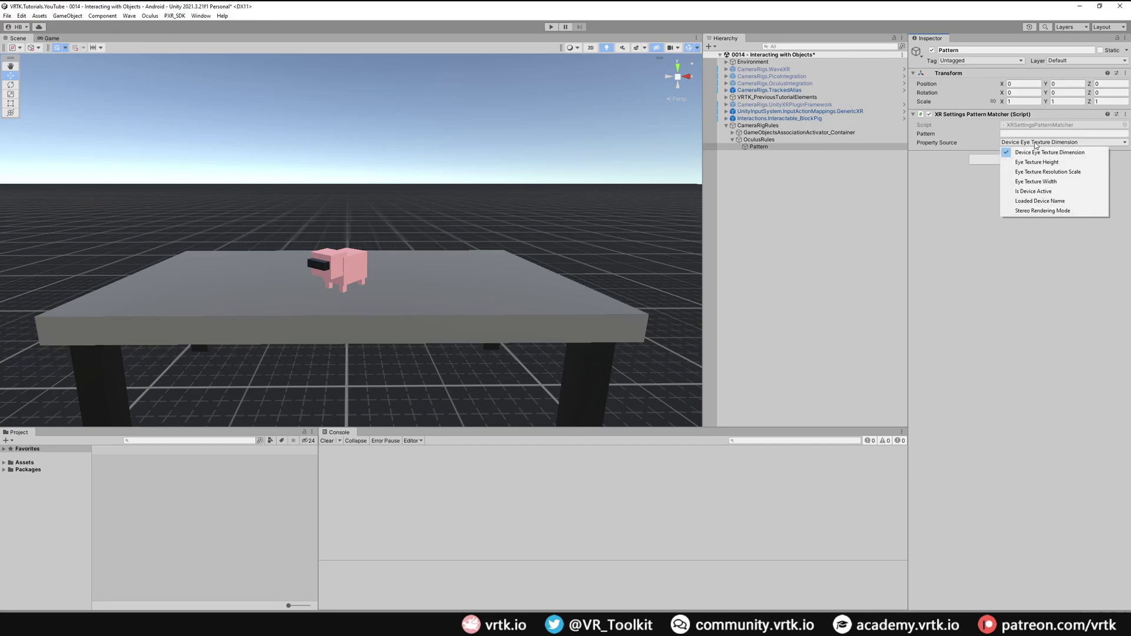
pyautogui.click(1035, 204)
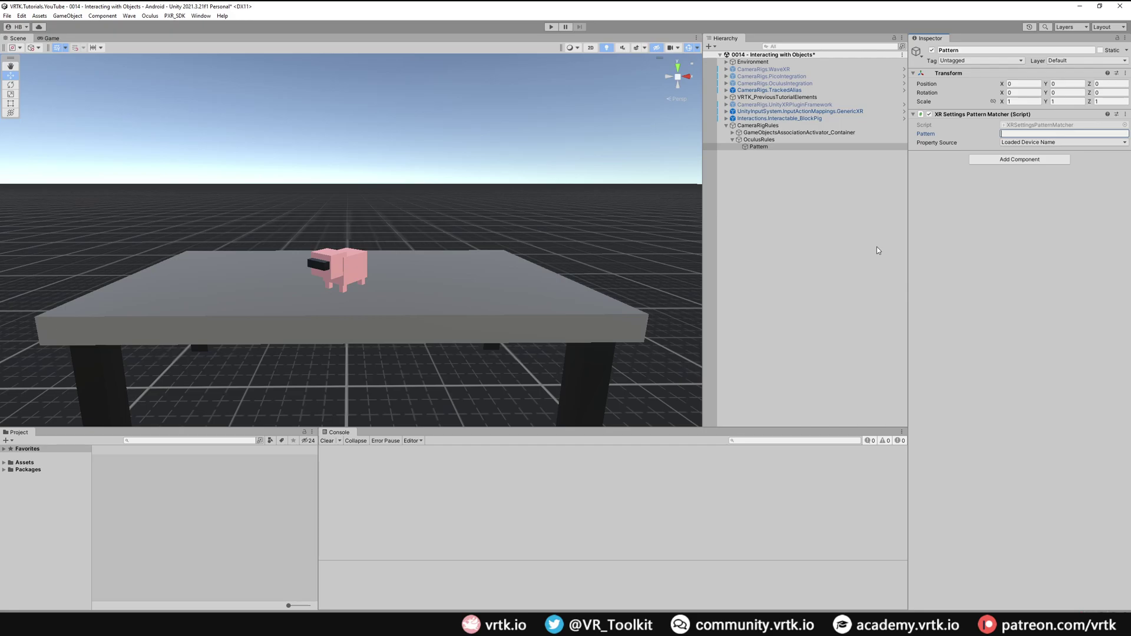
pyautogui.write('(?i)Oculus.*')
# Step: Generate a Pattern Matcher Rule component inside OculusRules with the Observable List Component Generator
pyautogui.click(782, 139)
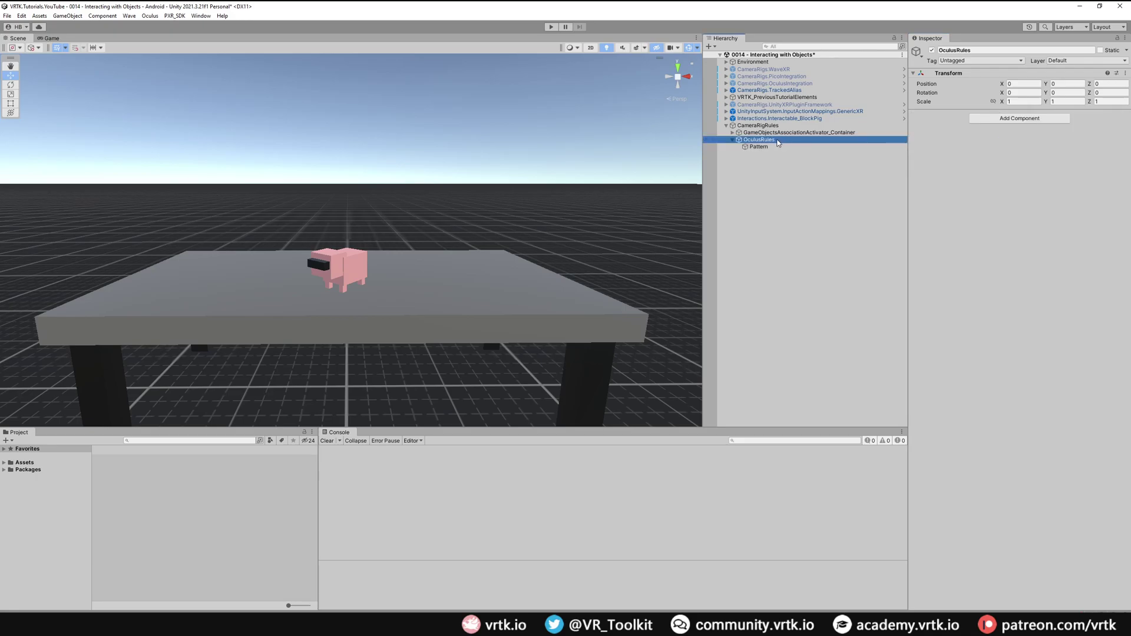
pyautogui.click(195, 18)
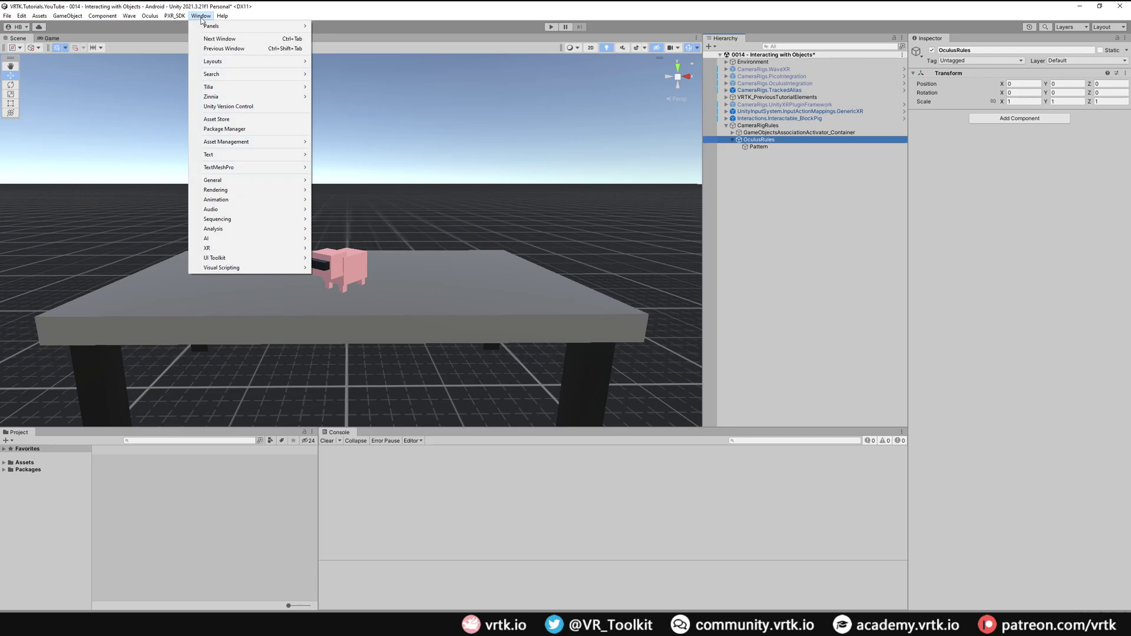
pyautogui.moveTo(235, 97)
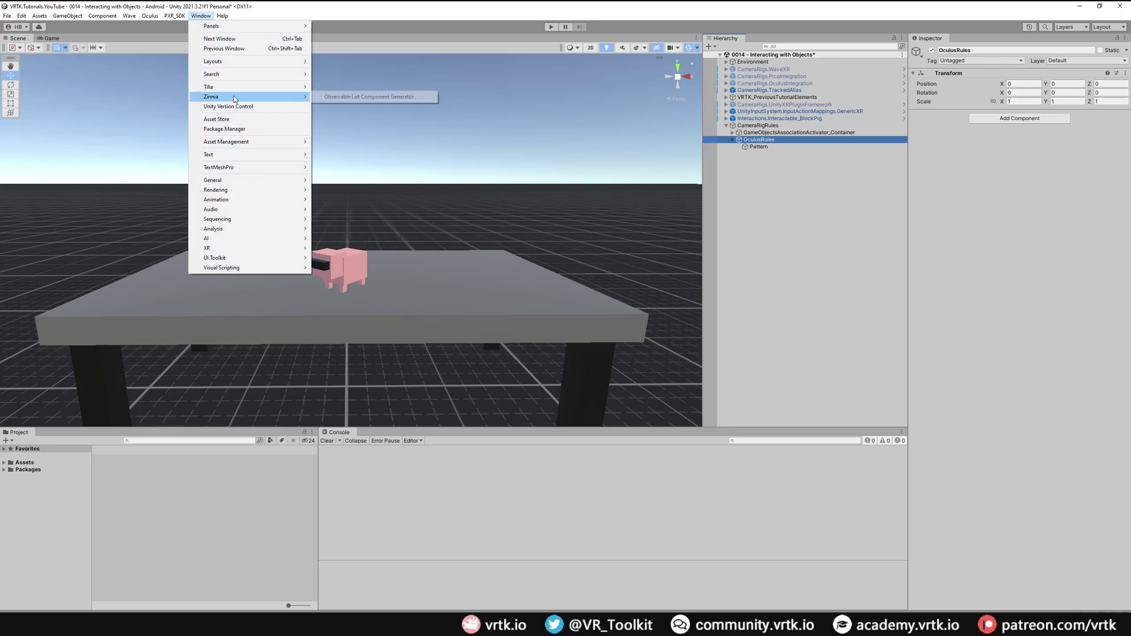
pyautogui.click(335, 97)
pyautogui.click(516, 217)
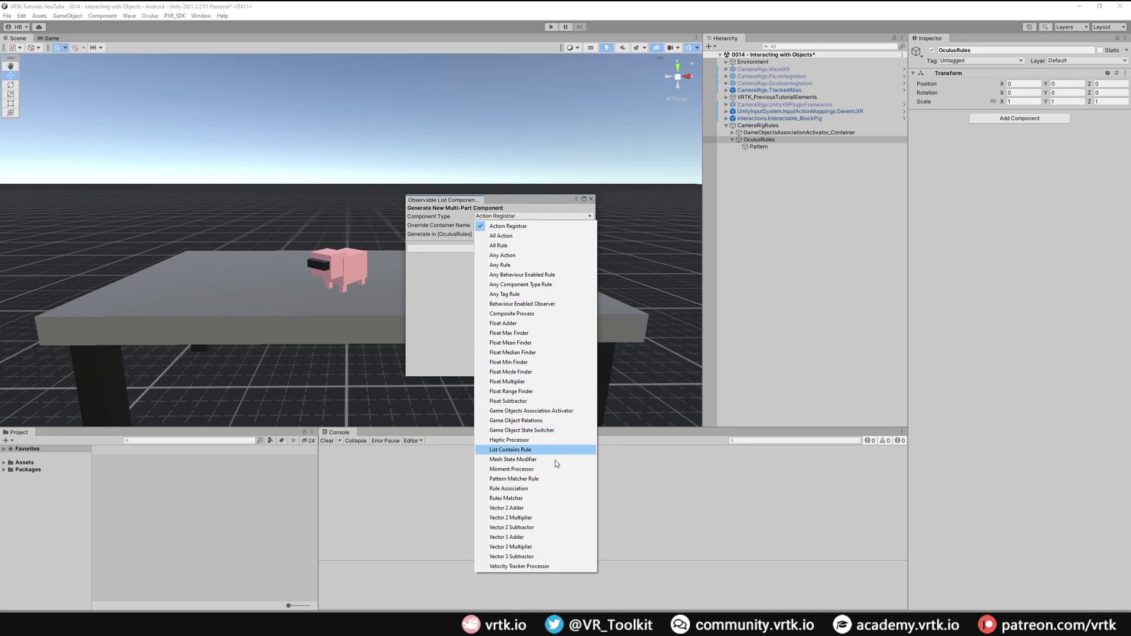
pyautogui.click(566, 483)
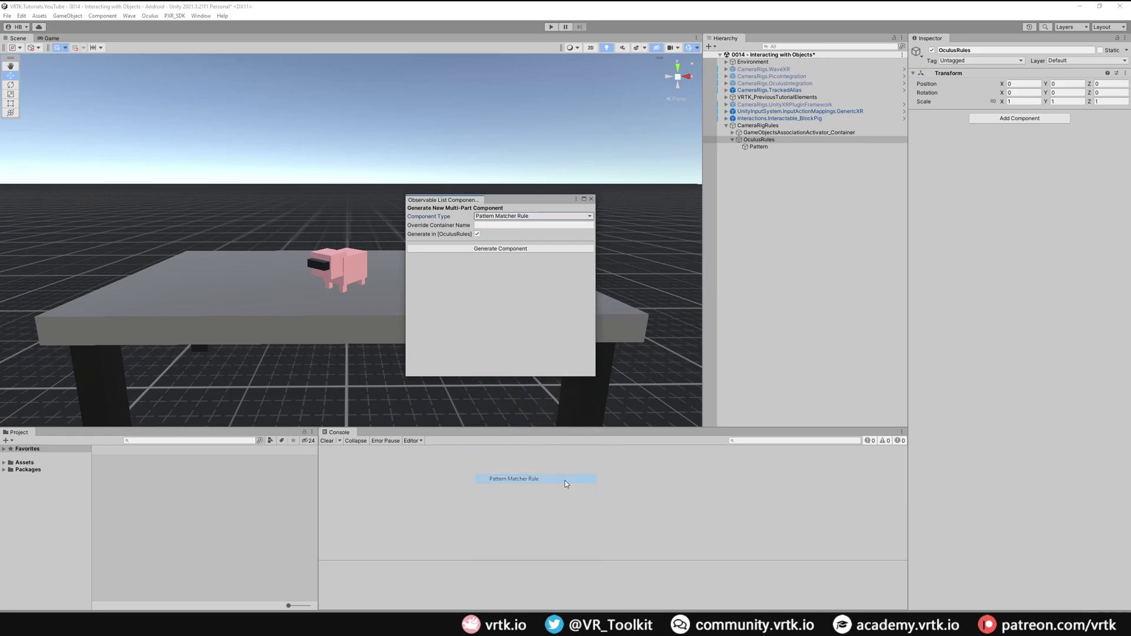
pyautogui.click(537, 252)
# Step: Generate a Rule Association component inside OculusRules with the Observable List Component Generator
pyautogui.click(760, 141)
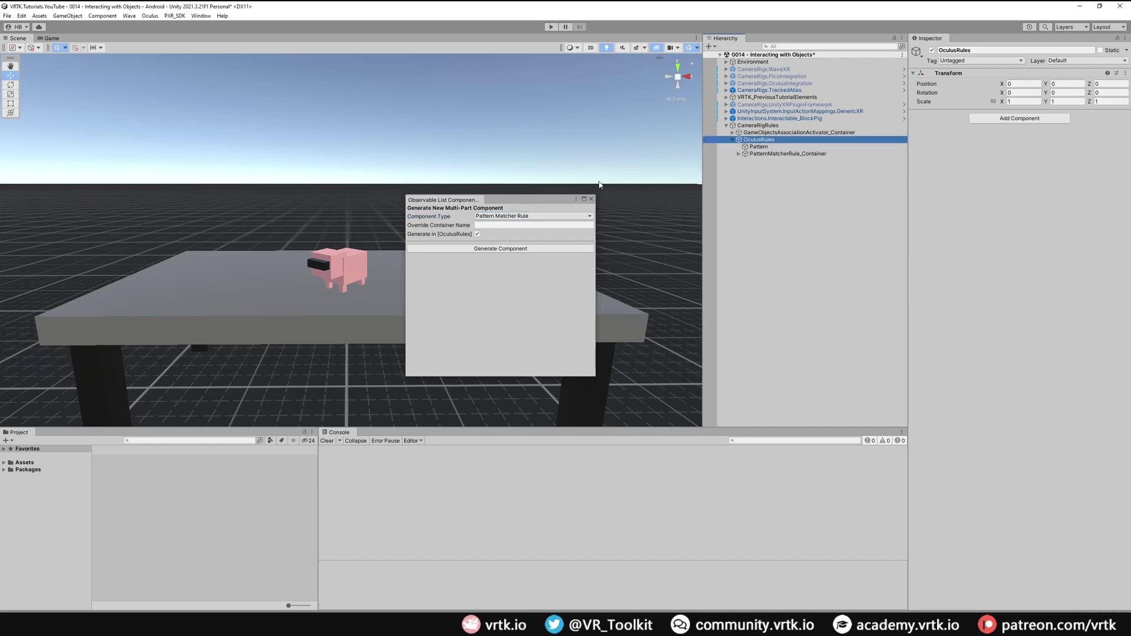
pyautogui.click(535, 215)
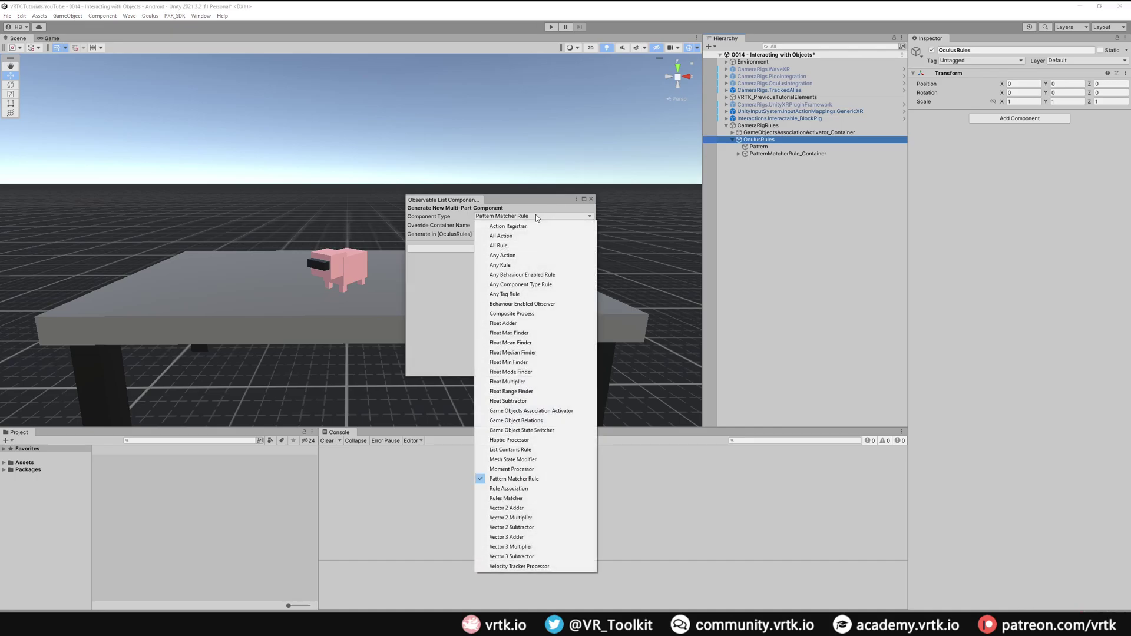
pyautogui.click(540, 489)
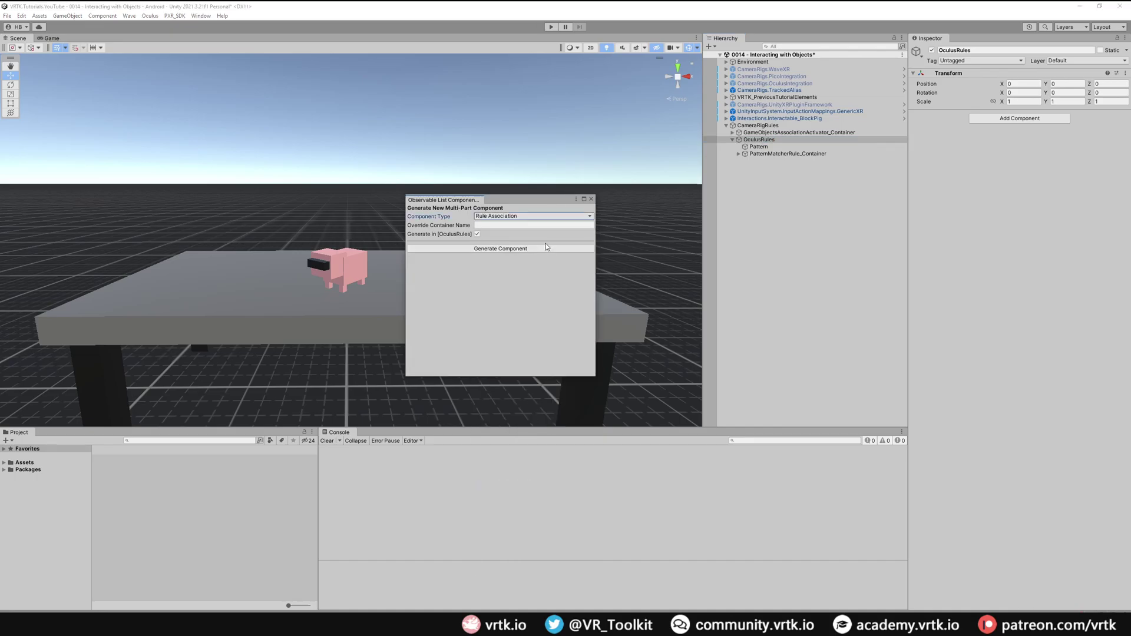
pyautogui.click(547, 250)
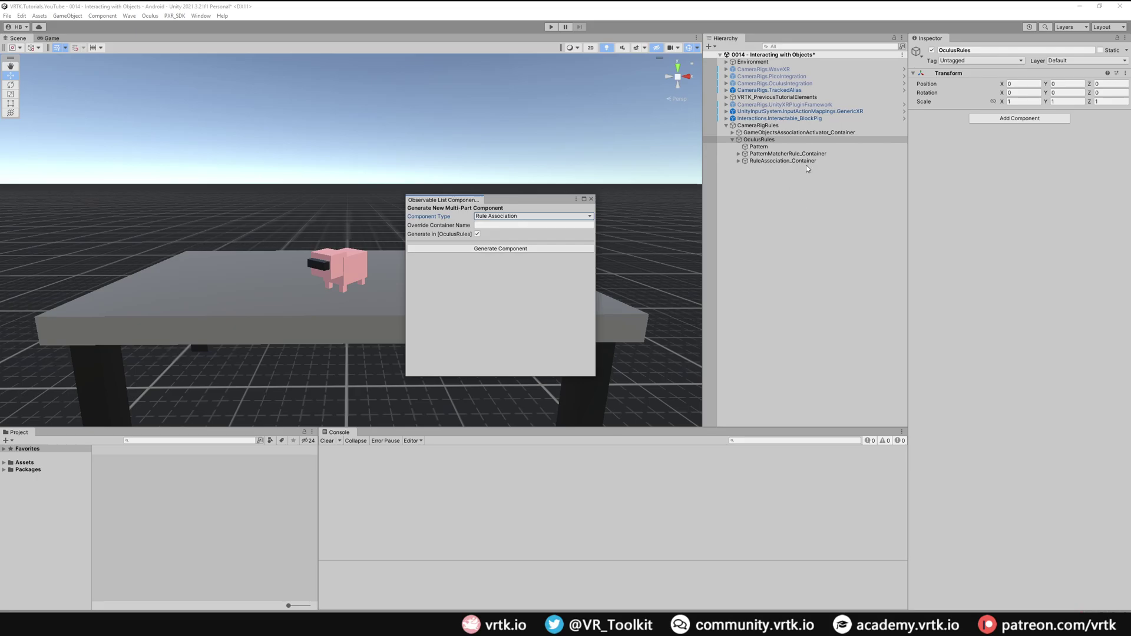
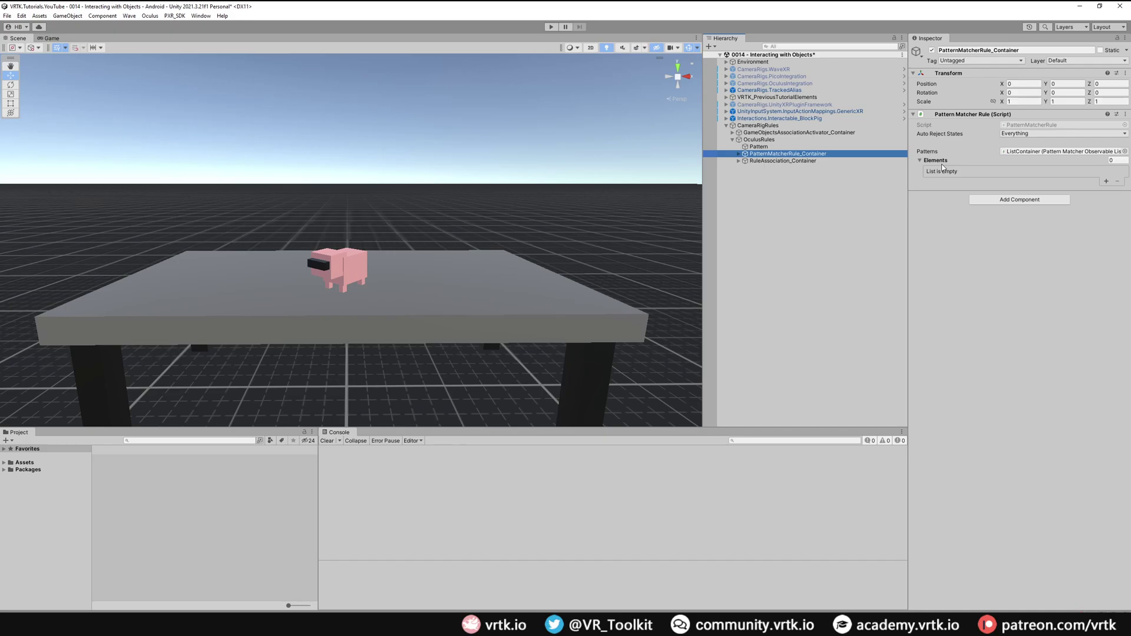
# Step: Add Pattern to the elements of OculusRules' PatternMatcherRule_Container and assign that container as the rule of RuleAssociation_Container
pyautogui.moveTo(759, 146); pyautogui.dragTo(1099, 161)
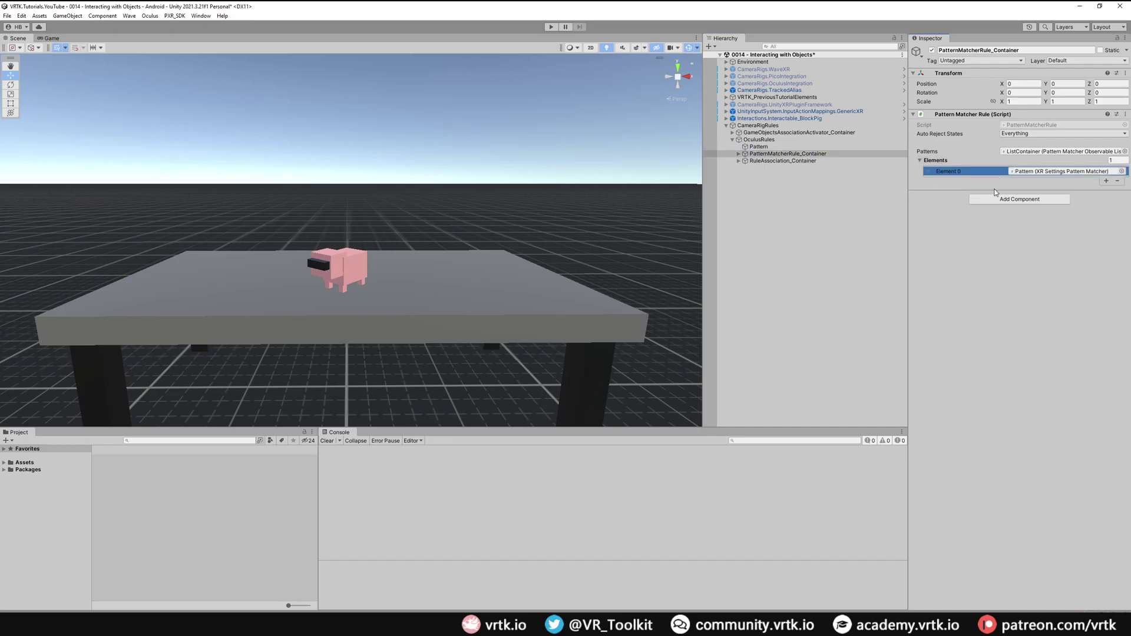
pyautogui.click(799, 164)
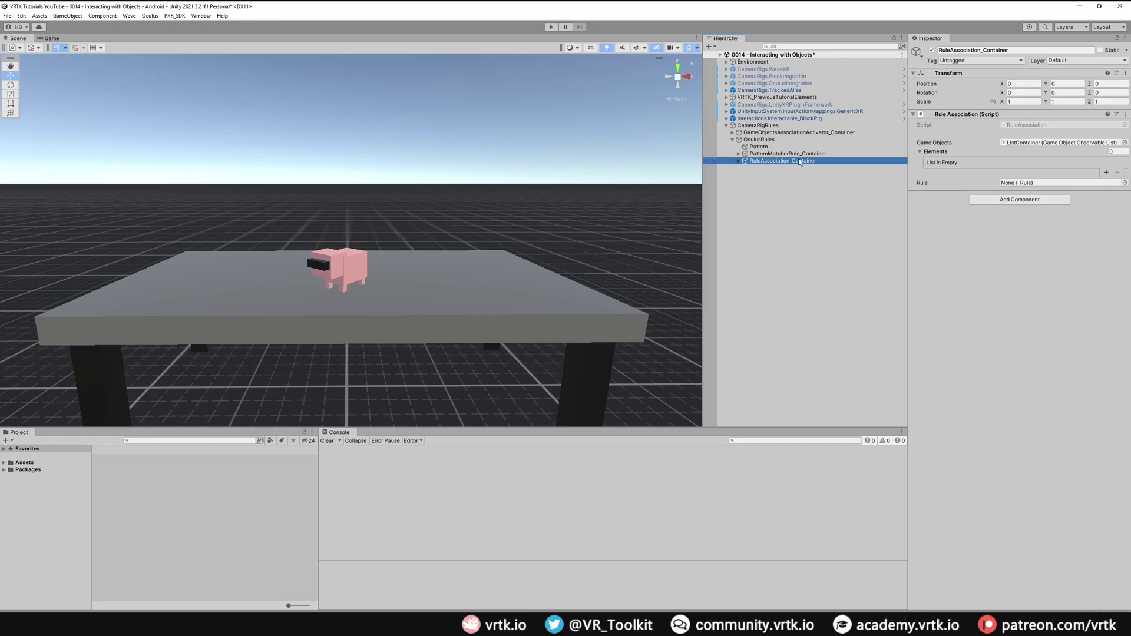
pyautogui.moveTo(783, 155); pyautogui.dragTo(1019, 187)
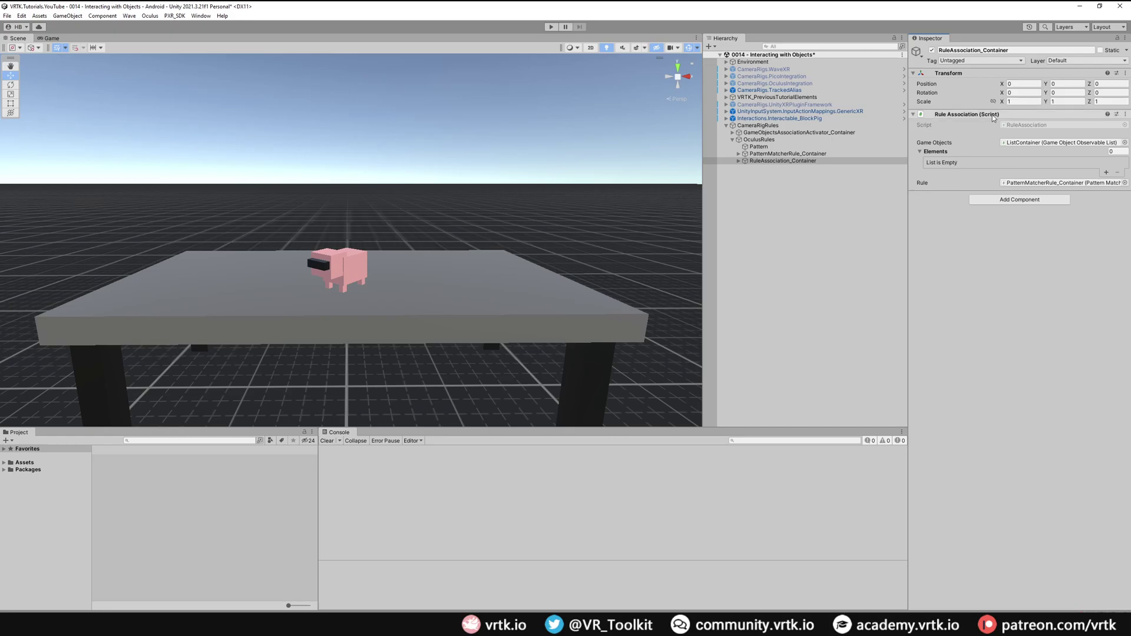
# Step: Add CameraRigs.OculusIntegration to the game object elements of OculusRules' RuleAssociation_Container
pyautogui.click(1106, 173)
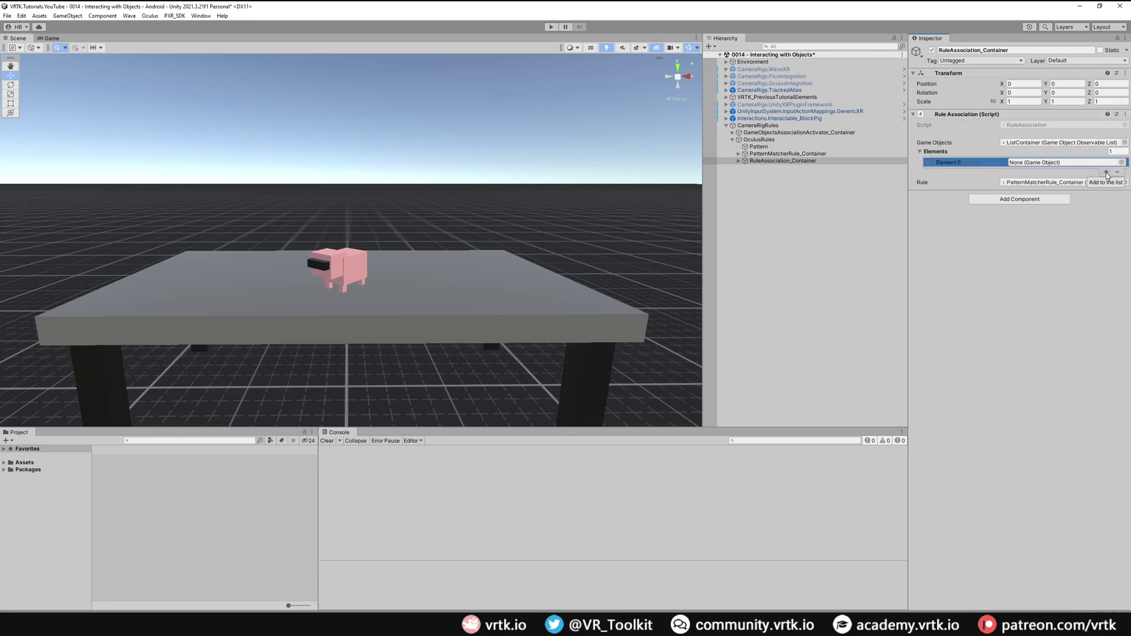
pyautogui.moveTo(801, 85); pyautogui.dragTo(1021, 165)
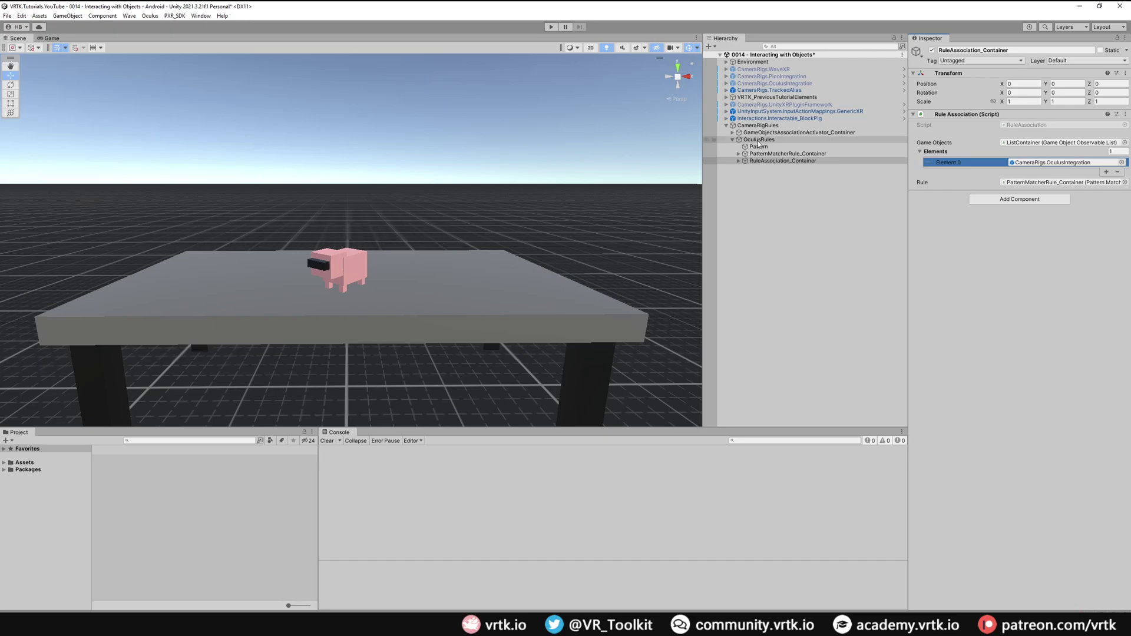
# Step: Add OculusRules' RuleAssociation_Container to the association elements of GameObjectsAssociationActivator_Container
pyautogui.click(793, 133)
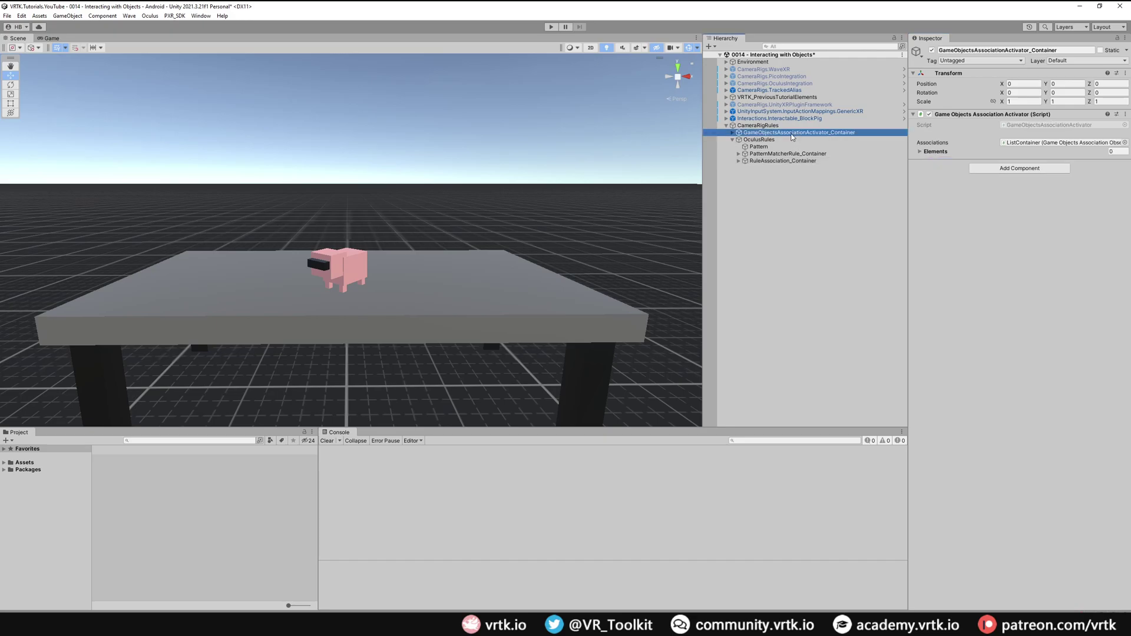
pyautogui.click(919, 151)
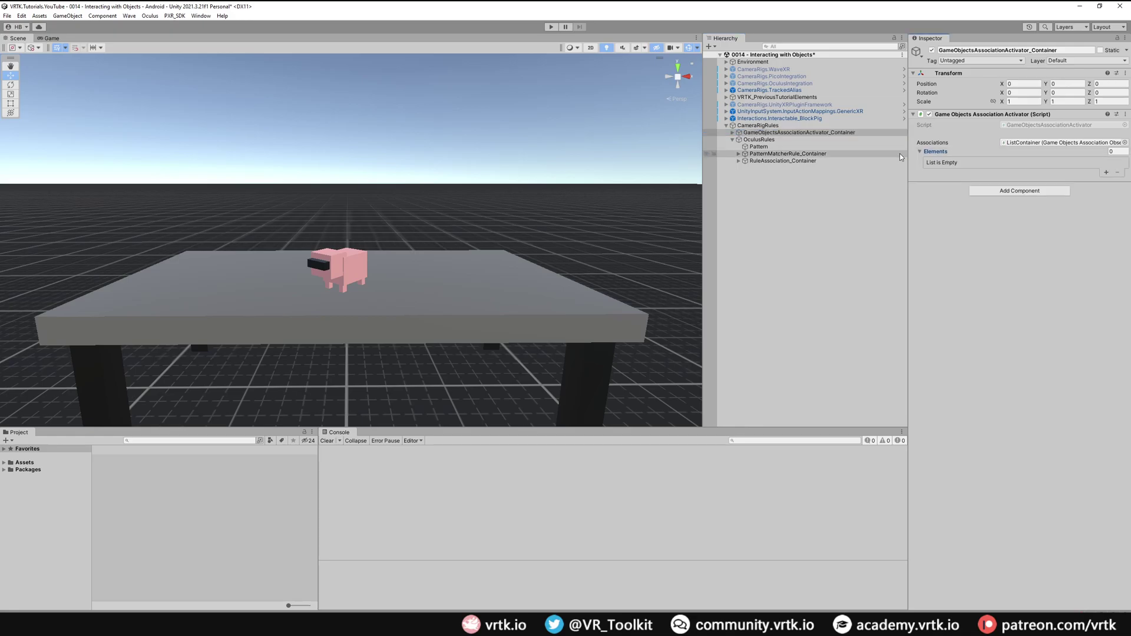
pyautogui.click(780, 162)
pyautogui.moveTo(779, 163); pyautogui.dragTo(1107, 154)
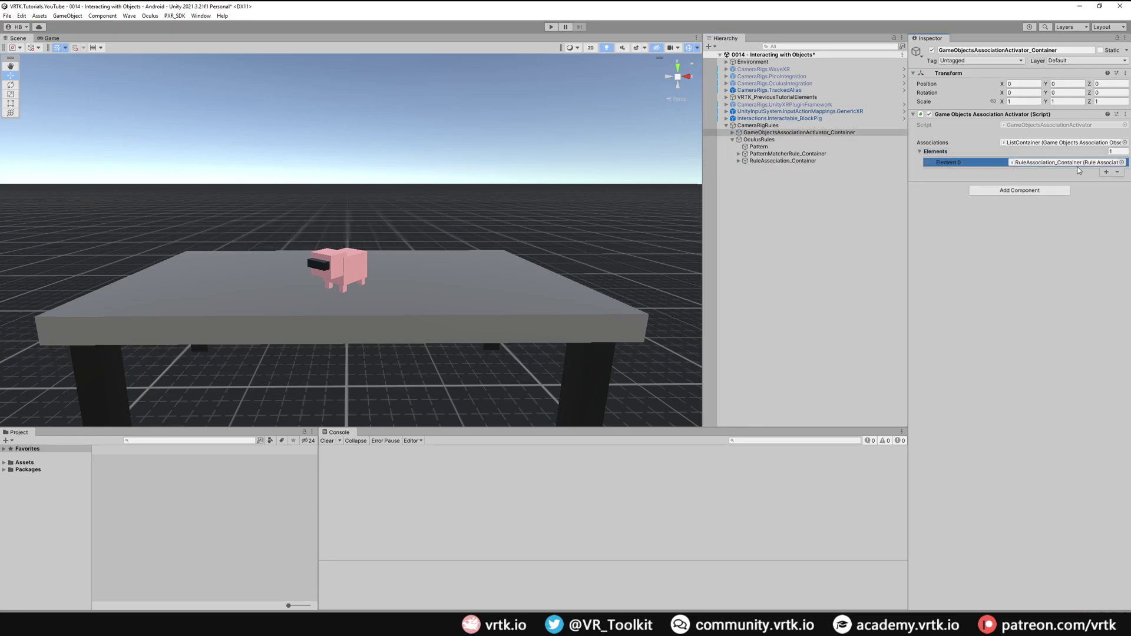
# Step: Duplicate OculusRules, rename the copy PicoRules and expand it
pyautogui.click(765, 139)
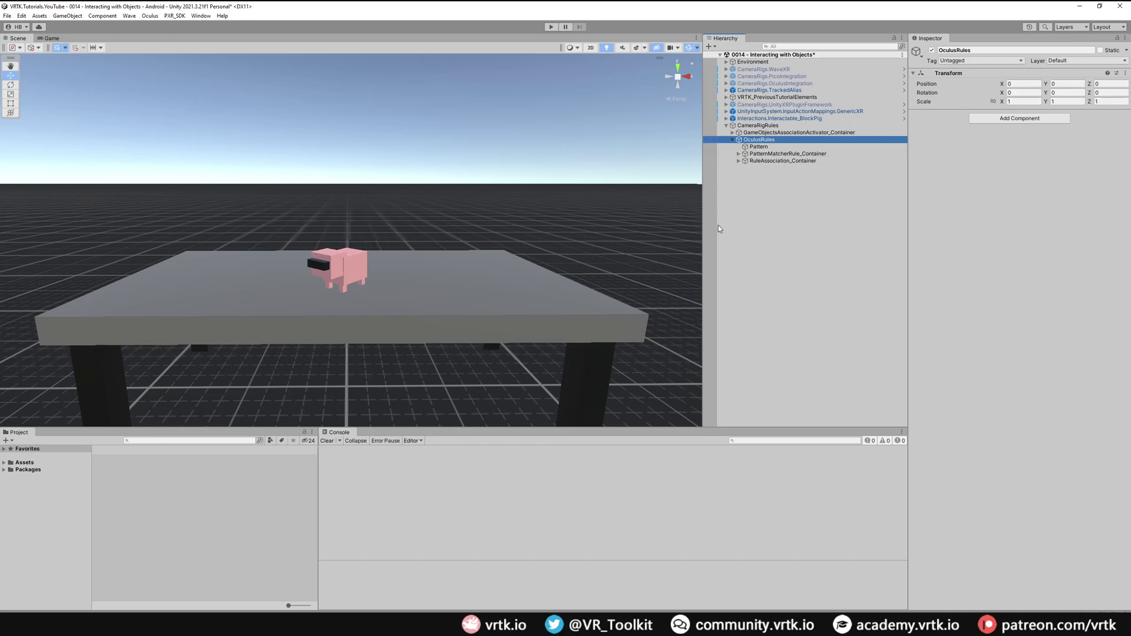
pyautogui.hotkey('ctrl', 'd')
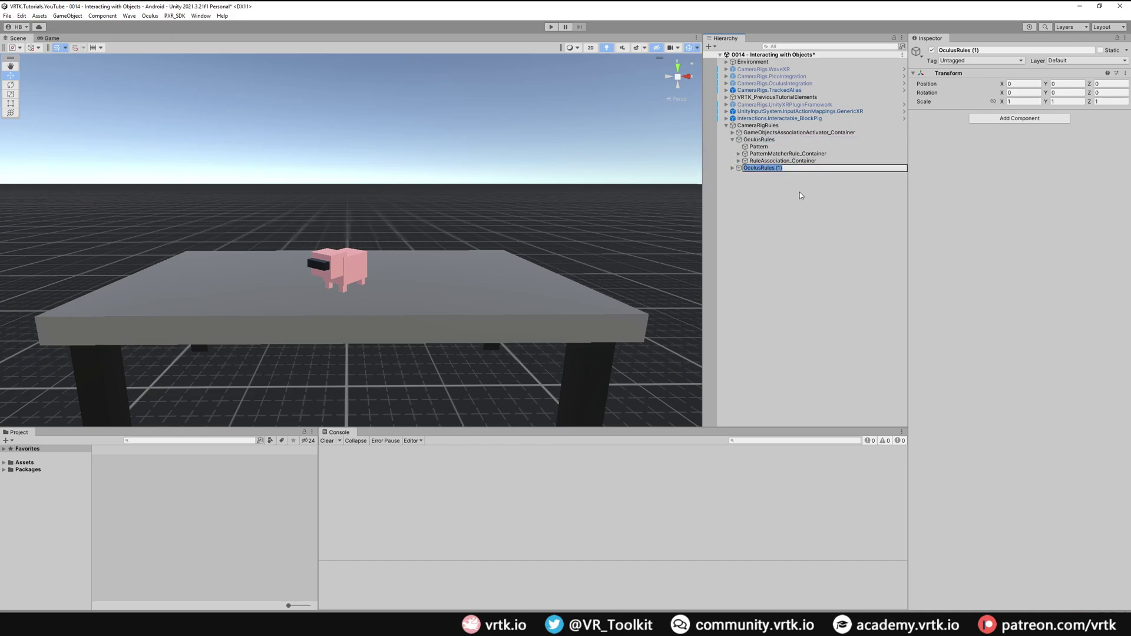
pyautogui.press('Right')
# Step: Set the XR Settings Pattern Matcher pattern on PicoRules' Pattern object to (?i)Pico.*
pyautogui.click(765, 176)
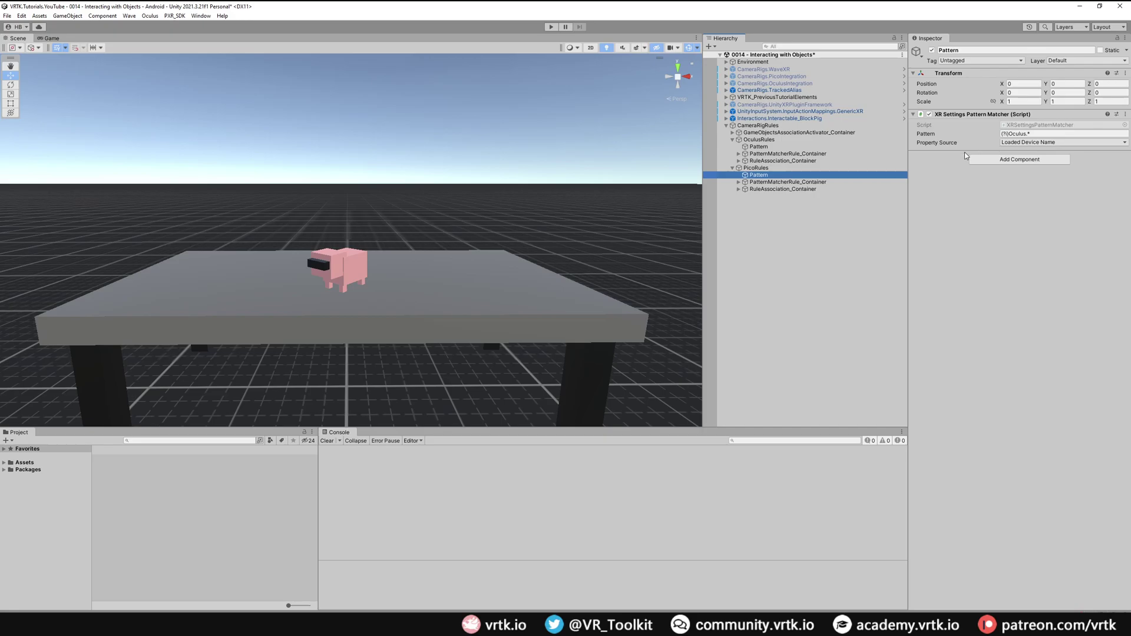
pyautogui.doubleClick(1024, 135)
pyautogui.moveTo(1026, 136); pyautogui.dragTo(1027, 134)
pyautogui.click(795, 183)
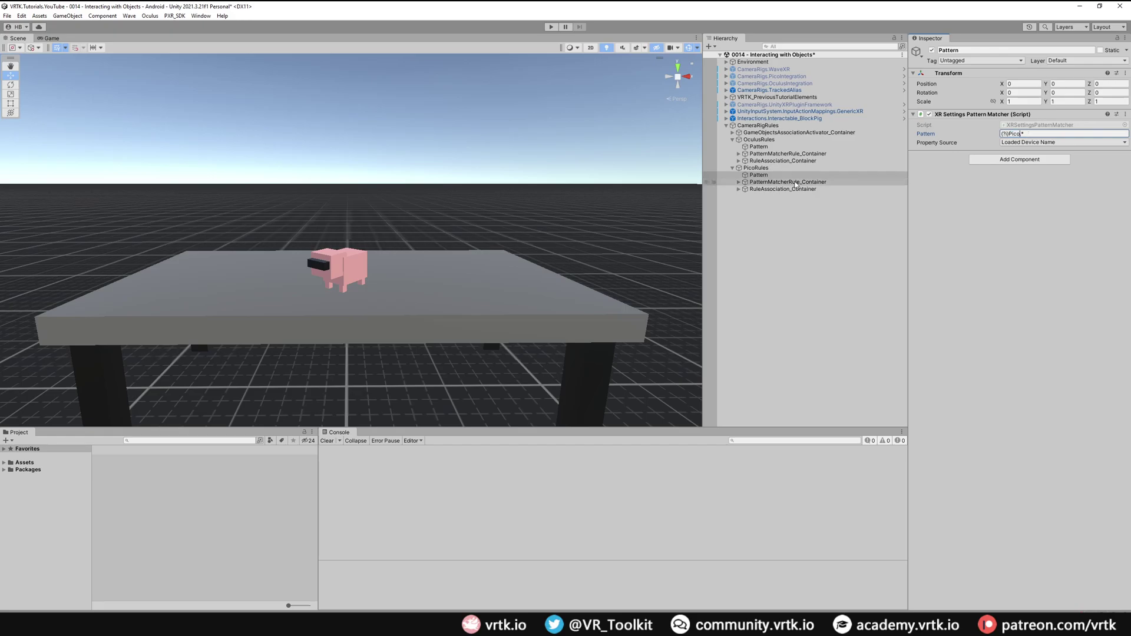
# Step: Check the rule references inside PicoRules and set Element 0 of its RuleAssociation_Container to CameraRigs.PicoIntegration
pyautogui.click(780, 189)
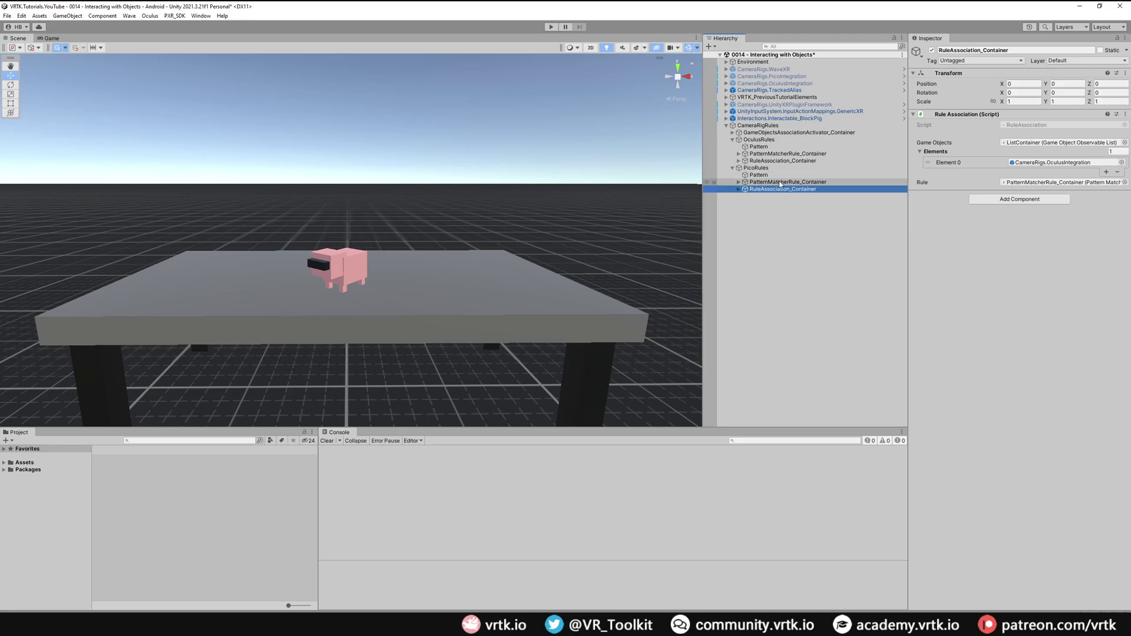
pyautogui.click(796, 183)
pyautogui.click(1032, 171)
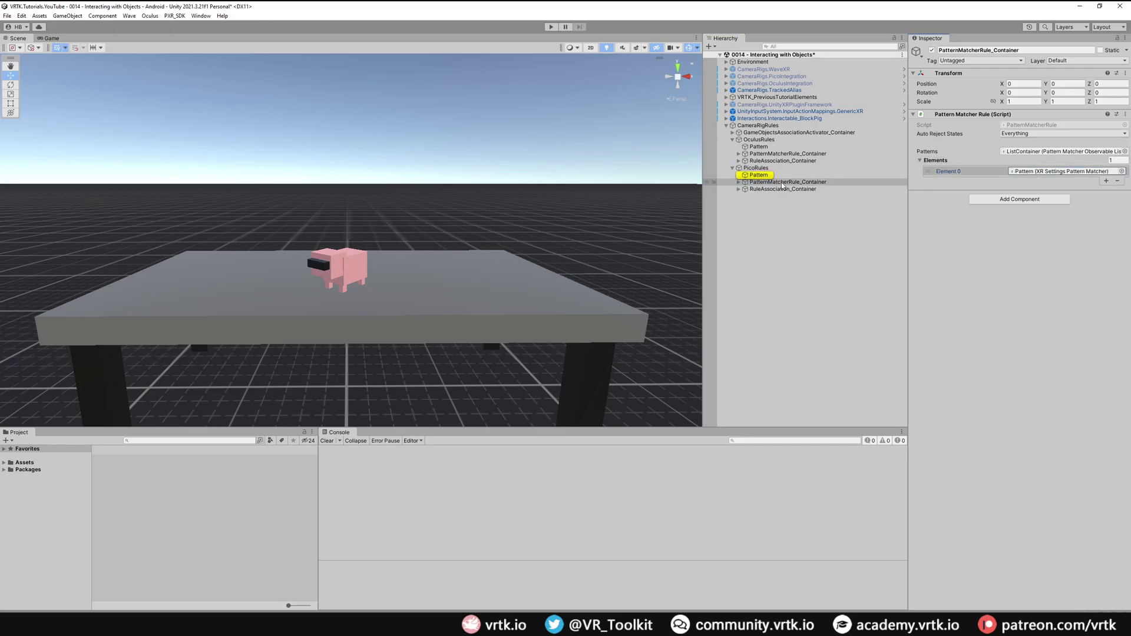
pyautogui.click(772, 175)
pyautogui.click(801, 190)
pyautogui.click(1037, 182)
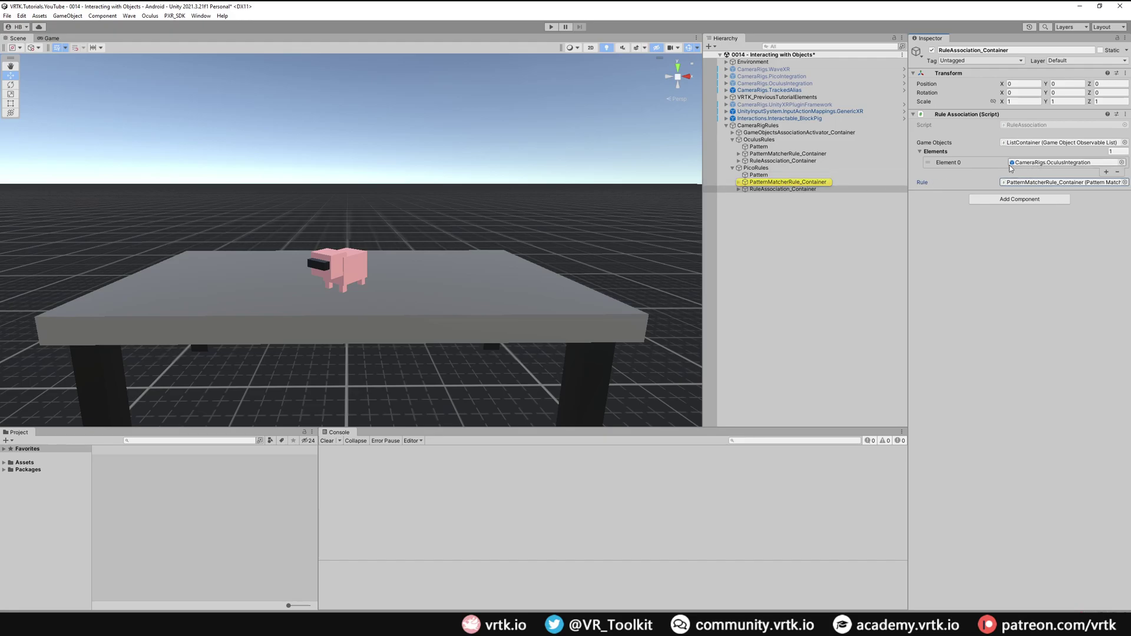
pyautogui.moveTo(786, 76); pyautogui.dragTo(1037, 160)
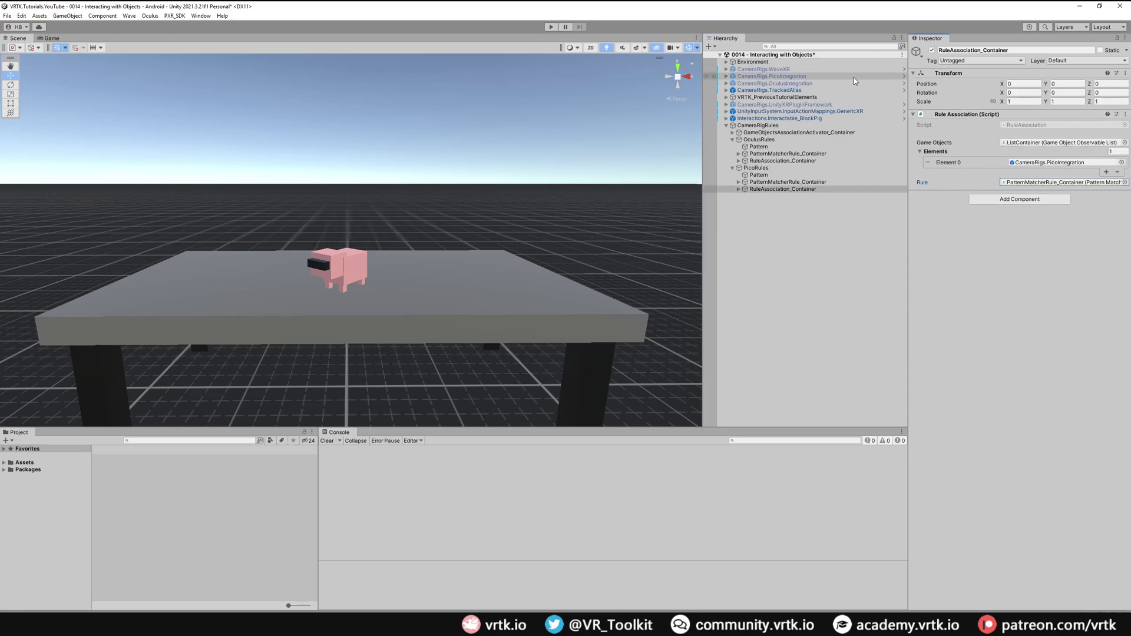
pyautogui.click(841, 189)
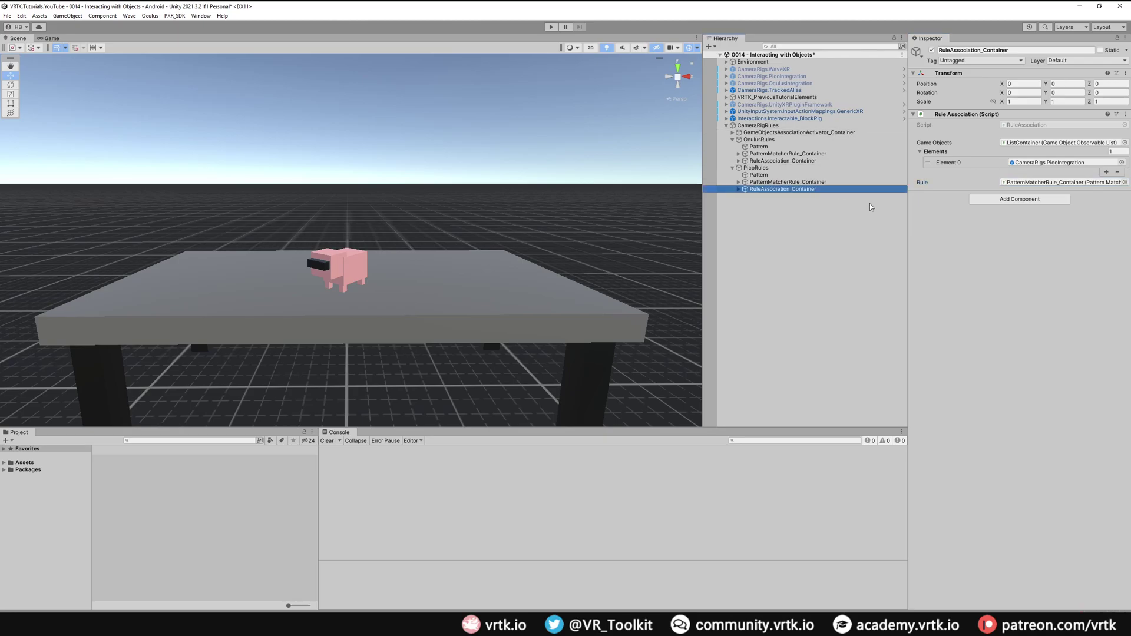
# Step: Duplicate PicoRules, rename the copy WaveRule and expand it
pyautogui.click(766, 169)
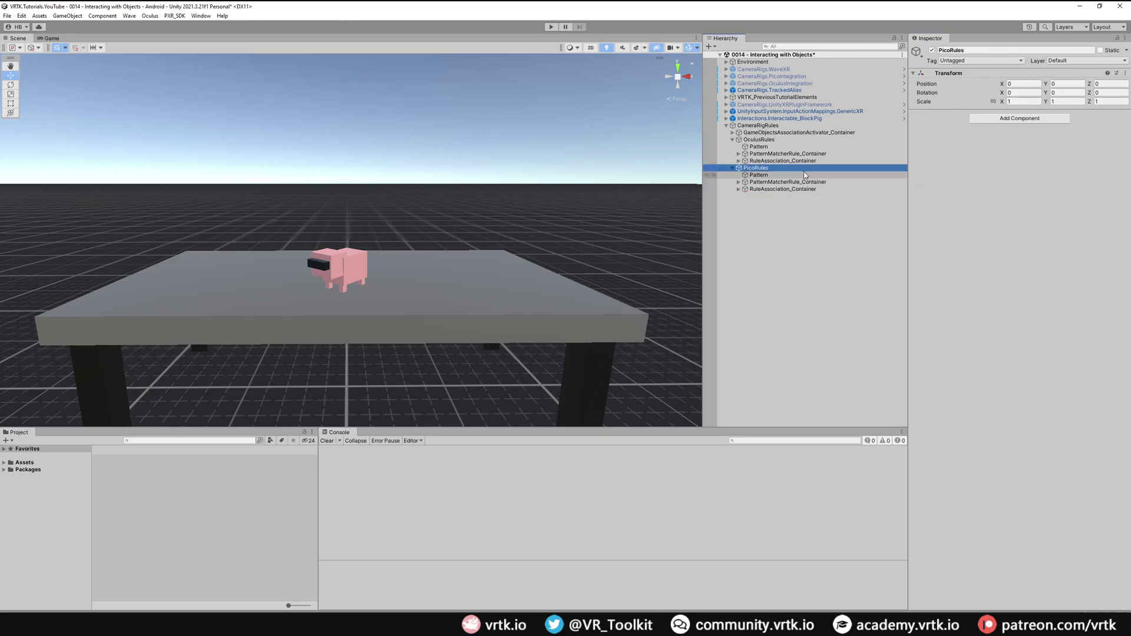
pyautogui.hotkey('ctrl', 'd')
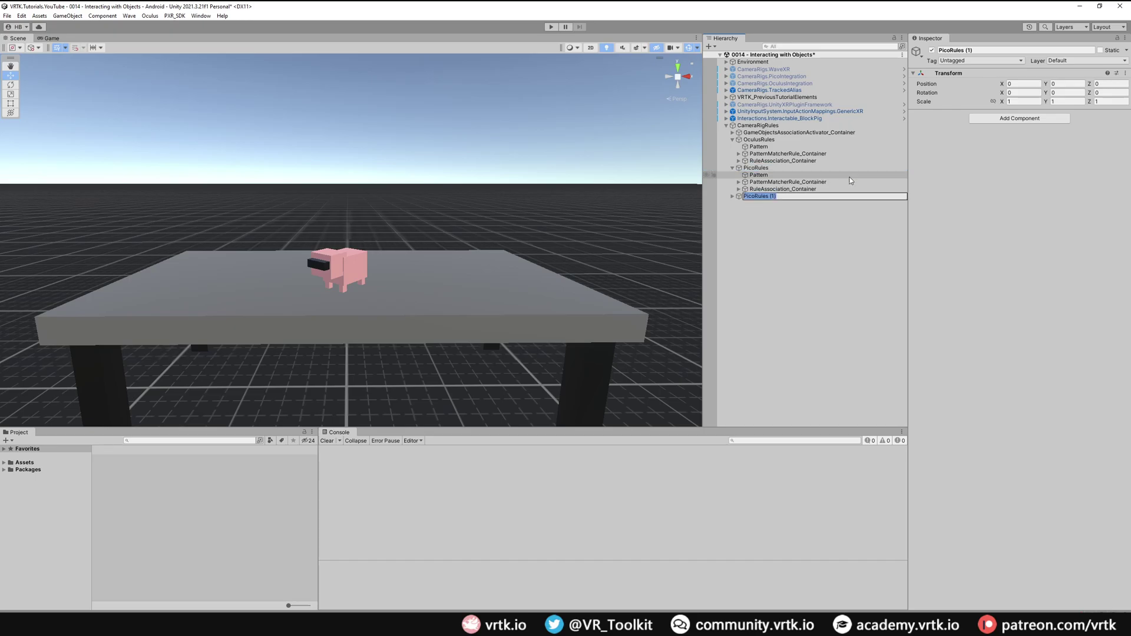
pyautogui.write('WaveRule')
pyautogui.press('Return')
pyautogui.press('Right')
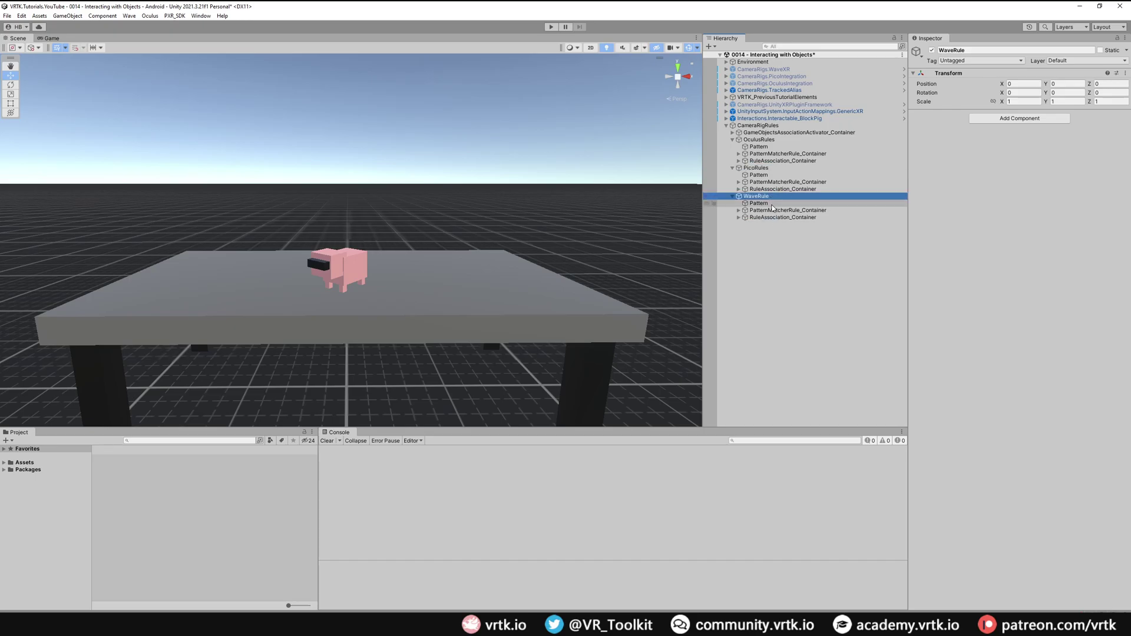
# Step: Replace the device name Pico in the pattern of WaveRule's Pattern object with the Wave device name
pyautogui.click(765, 204)
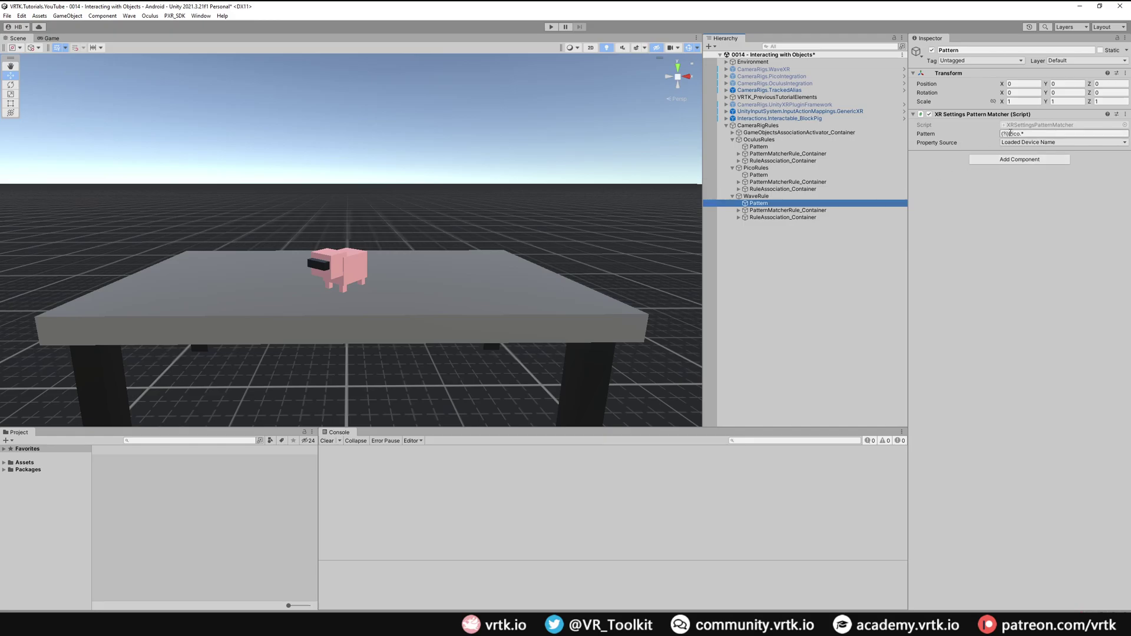
pyautogui.moveTo(1009, 134); pyautogui.dragTo(1020, 134)
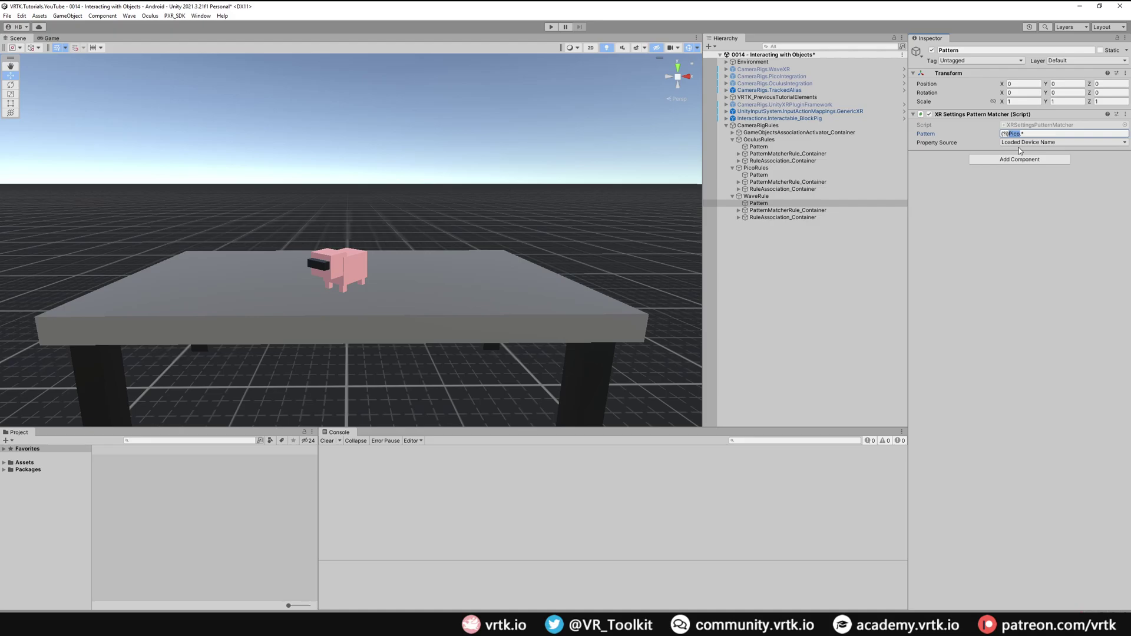
# Step: Set Element 0 of the game objects in WaveRule's RuleAssociation_Container to CameraRigs.WaveXR
pyautogui.click(787, 211)
pyautogui.click(807, 217)
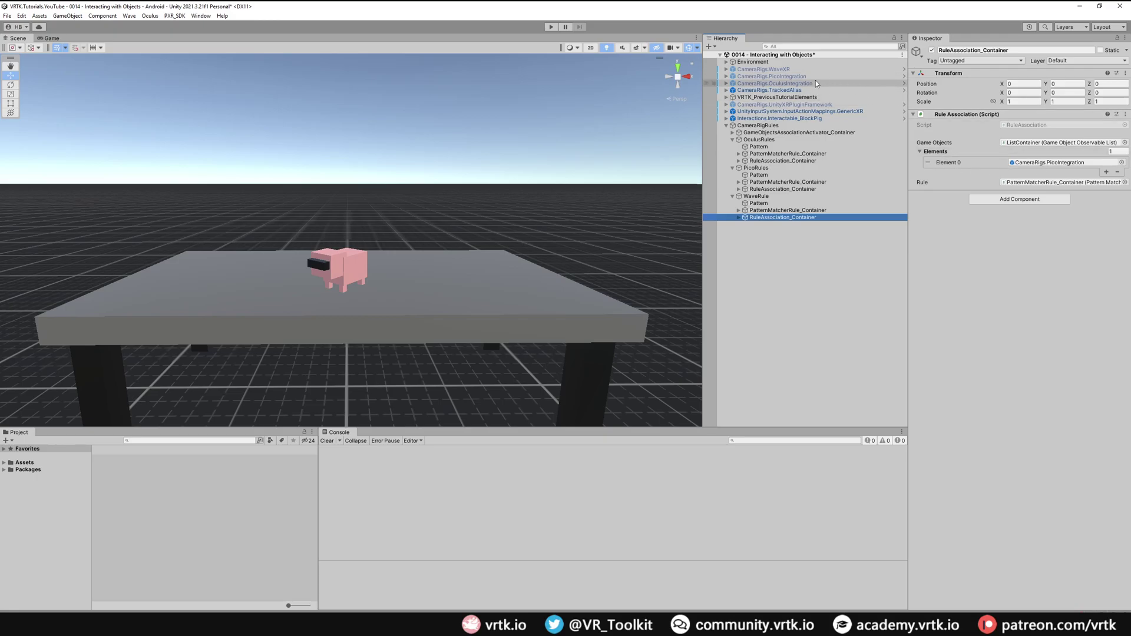
pyautogui.moveTo(788, 69); pyautogui.dragTo(1037, 166)
# Step: Add the RuleAssociation_Containers of PicoRules and WaveRule as Elements 1 and 2 of GameObjectsAssociationActivator_Container, and collapse CameraRigRules
pyautogui.click(811, 133)
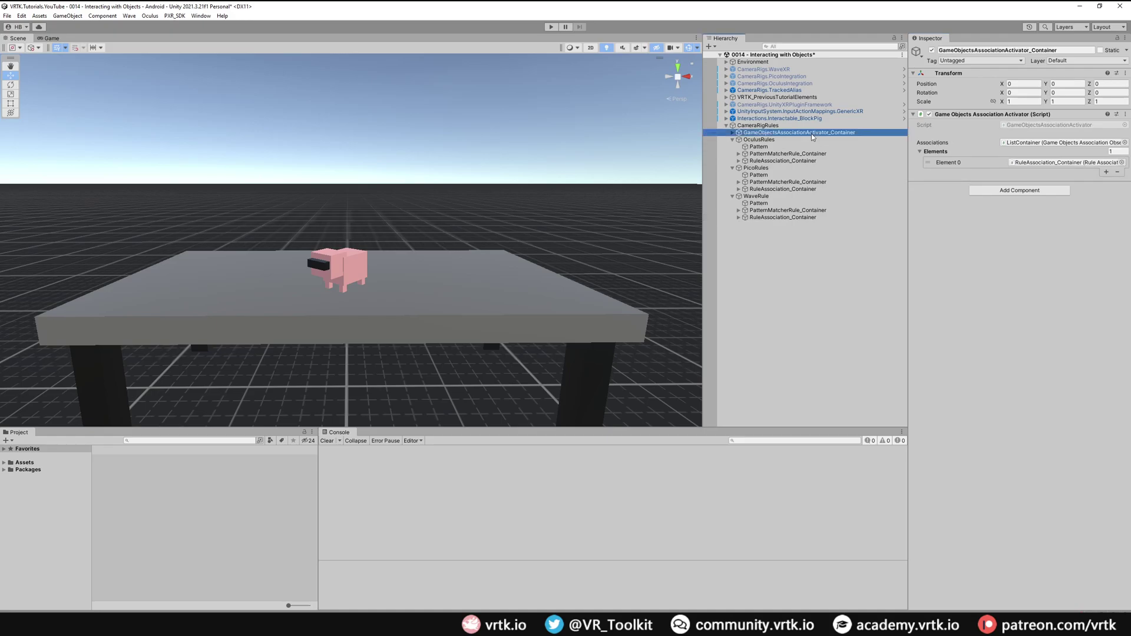
pyautogui.click(1106, 172)
pyautogui.click(1106, 181)
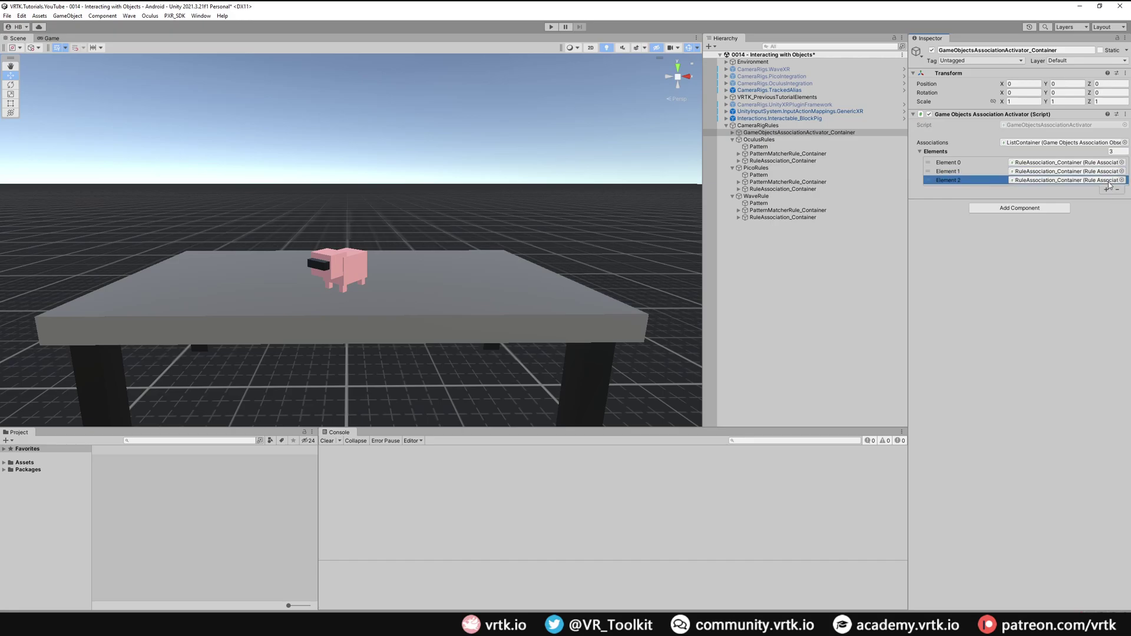
pyautogui.moveTo(763, 189); pyautogui.dragTo(1040, 175)
pyautogui.moveTo(782, 217); pyautogui.dragTo(1045, 185)
pyautogui.click(726, 126)
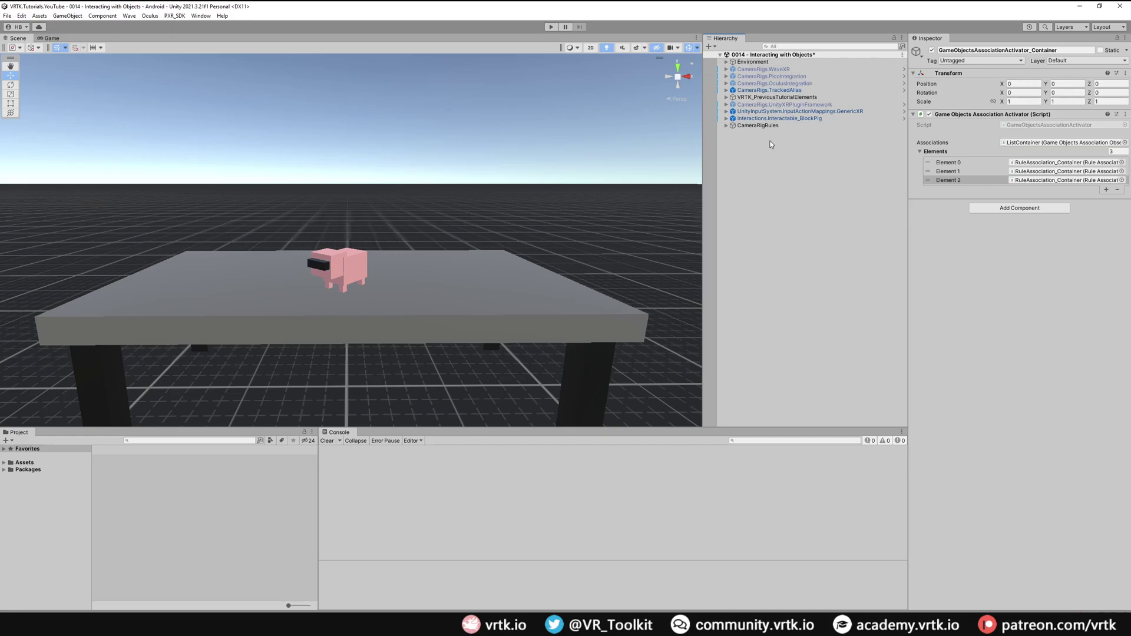
# Step: In the project's XR Plug-in Management settings for Android, disable the WaveXR provider and enable Oculus
pyautogui.click(7, 15)
pyautogui.click(35, 128)
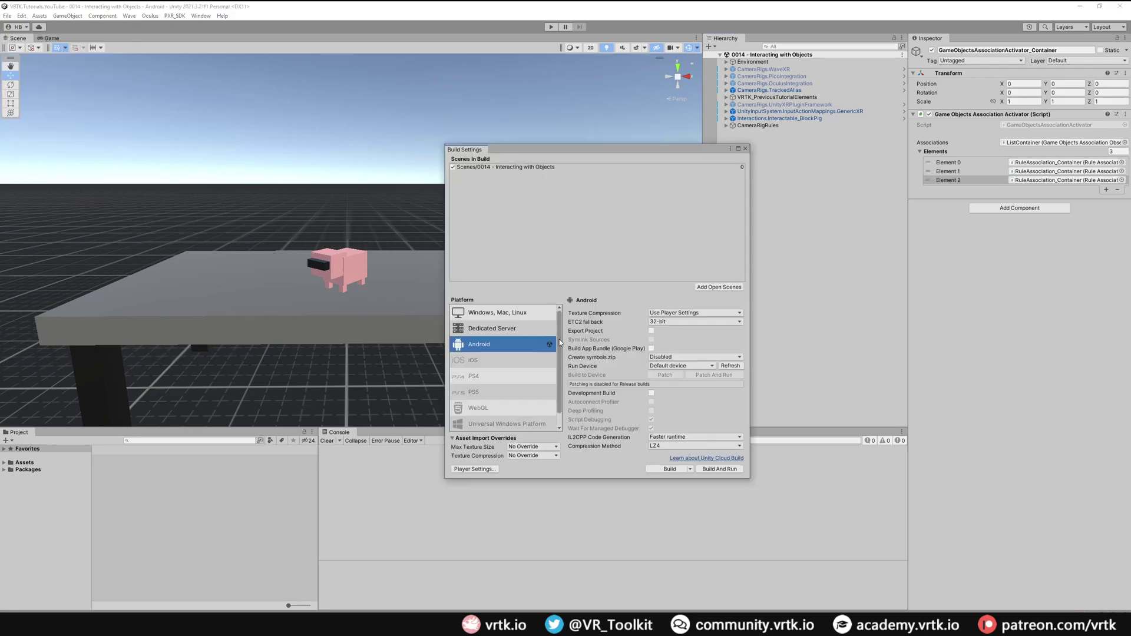
pyautogui.click(474, 469)
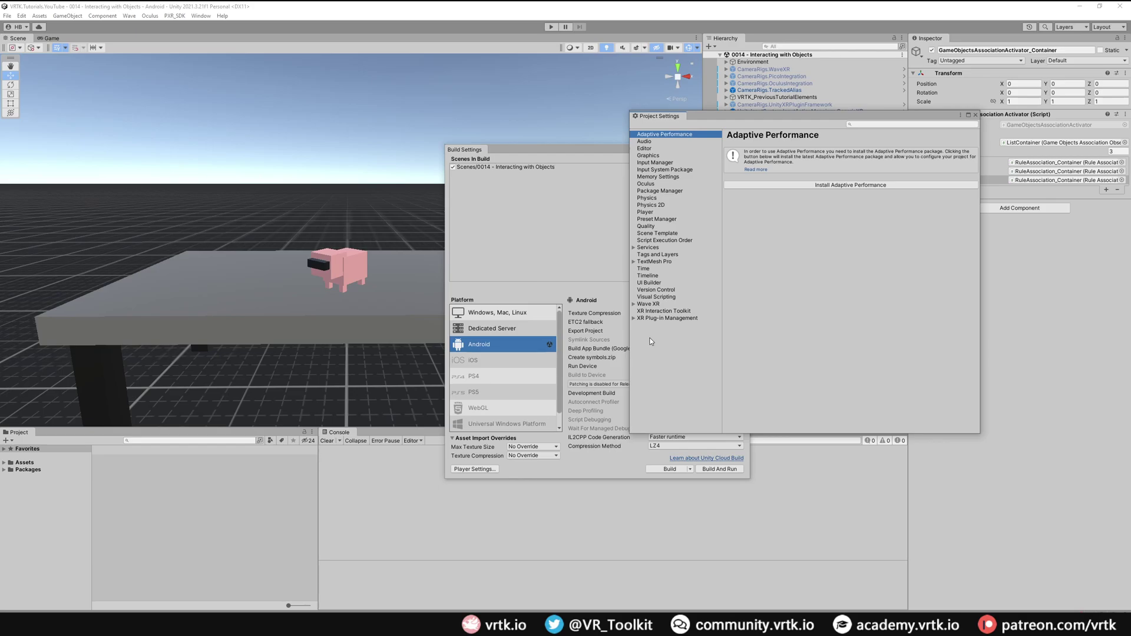
pyautogui.click(680, 320)
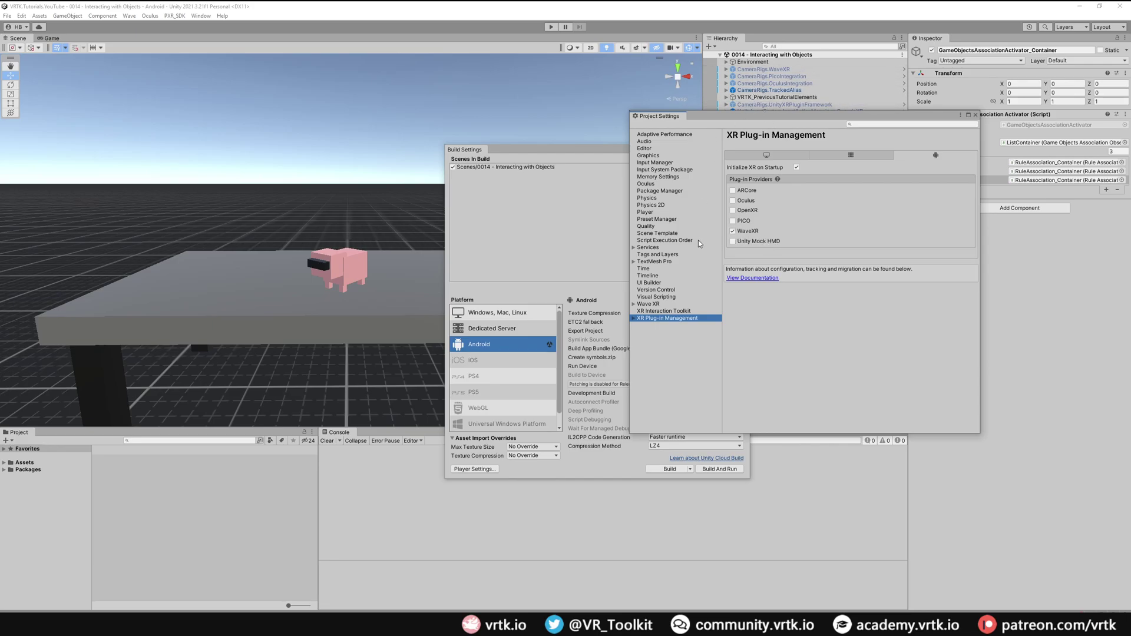
pyautogui.click(733, 230)
pyautogui.click(733, 200)
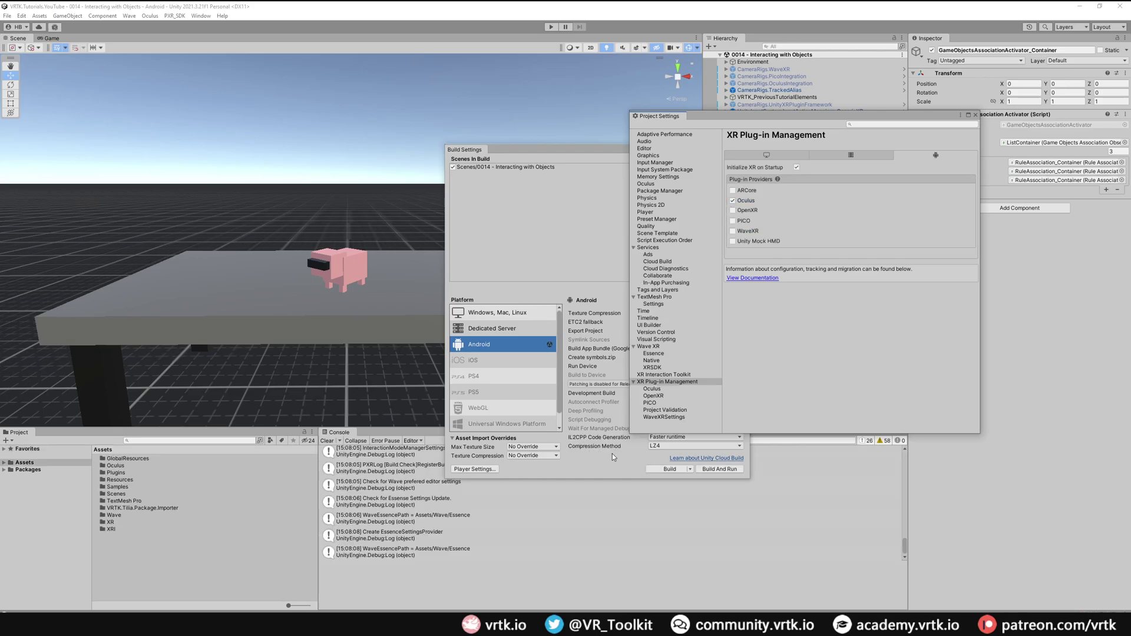
# Step: Build the Android player as oculustest.apk in the output folder, replacing the existing file
pyautogui.click(618, 459)
pyautogui.click(665, 469)
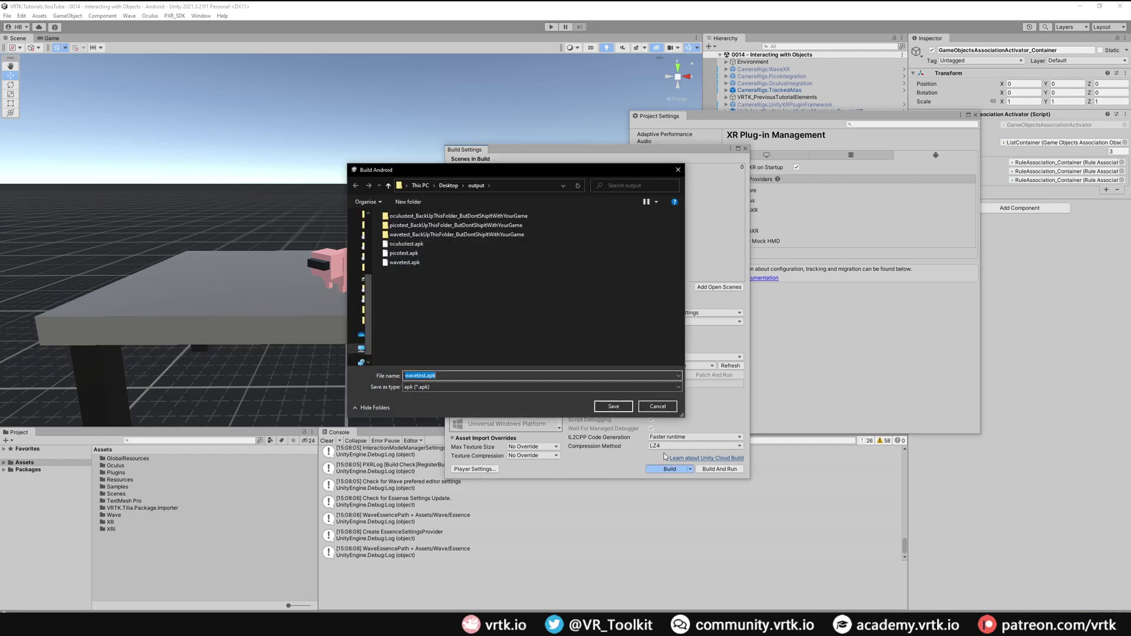
pyautogui.doubleClick(412, 243)
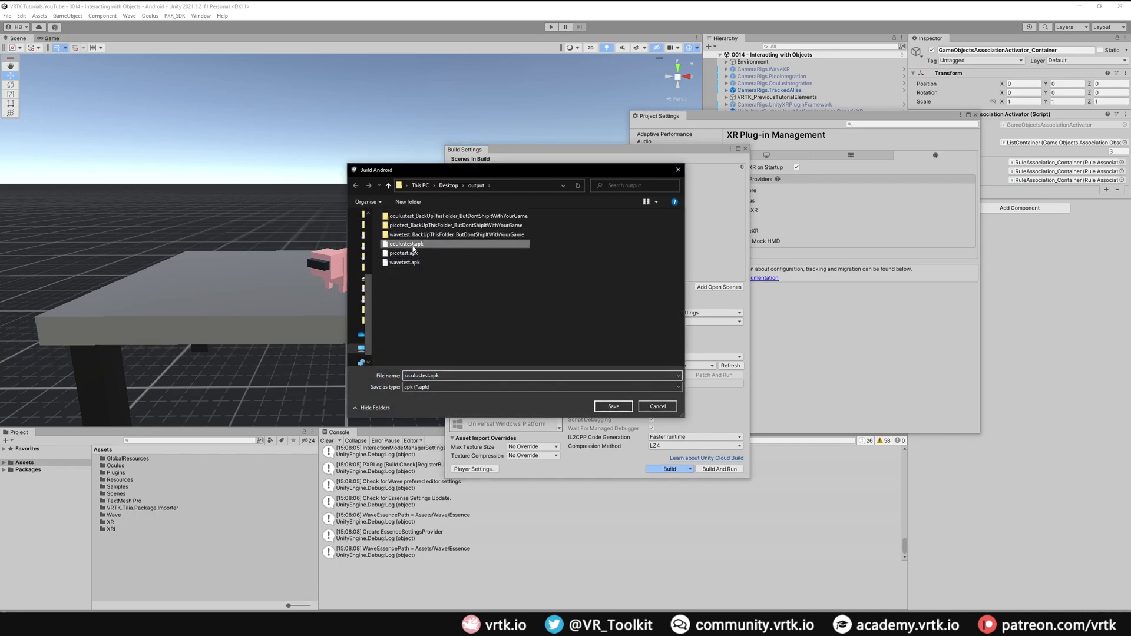
pyautogui.click(587, 312)
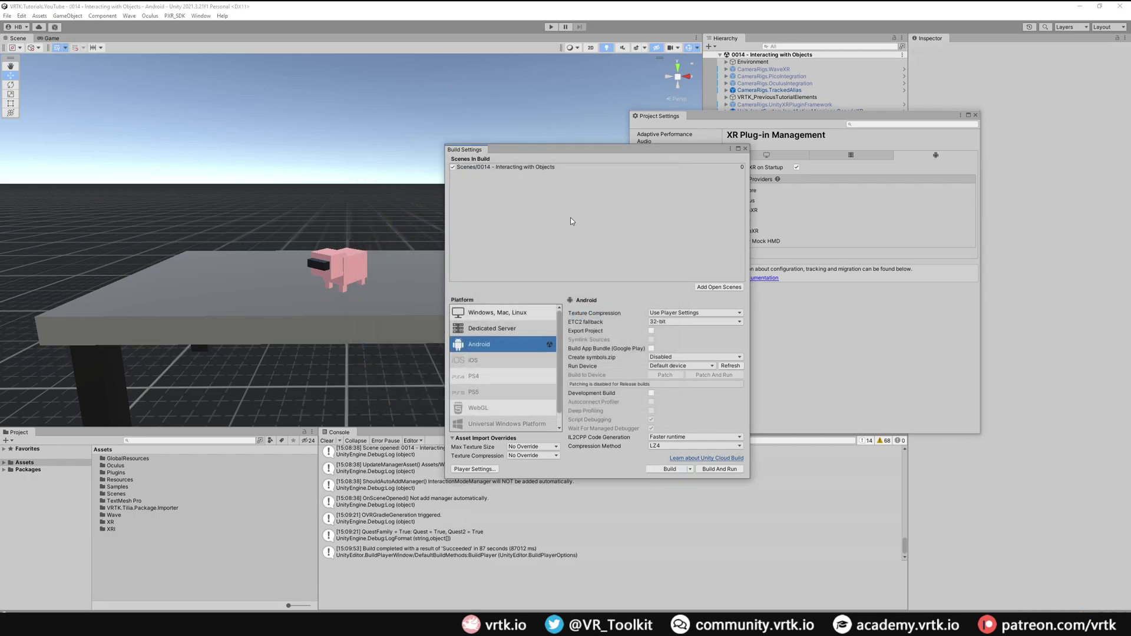
# Step: In the XR Plug-in Management settings for Android, disable the Oculus provider and enable PICO
pyautogui.click(778, 118)
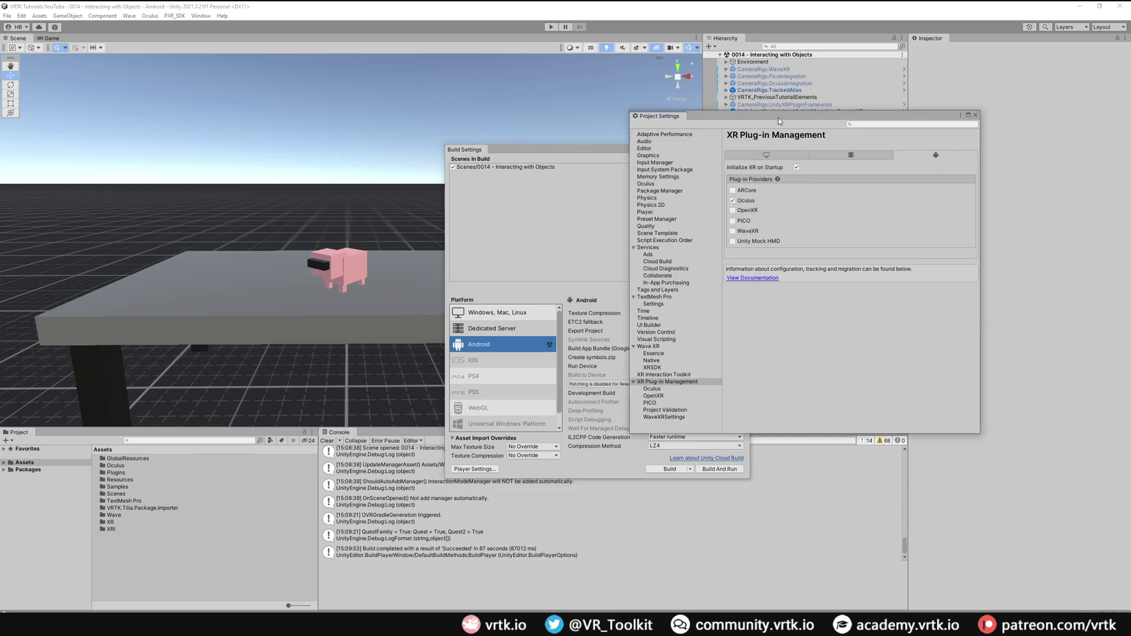
pyautogui.click(732, 200)
pyautogui.click(732, 221)
# Step: Build the Android player as picotest.apk in the output folder, replacing the existing file
pyautogui.click(577, 224)
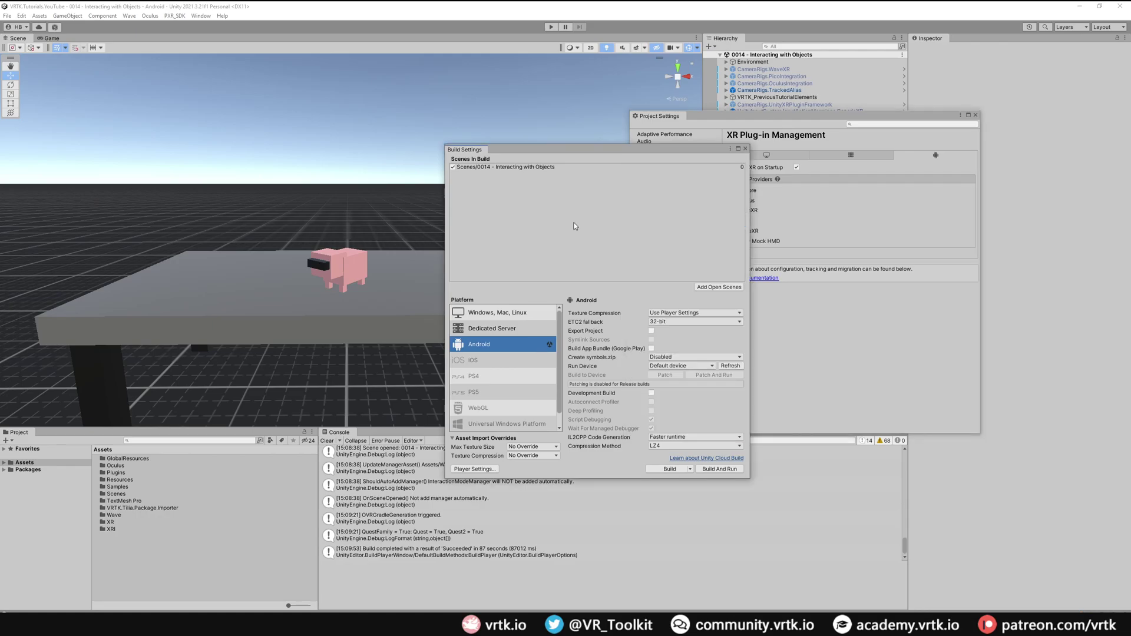
pyautogui.click(669, 469)
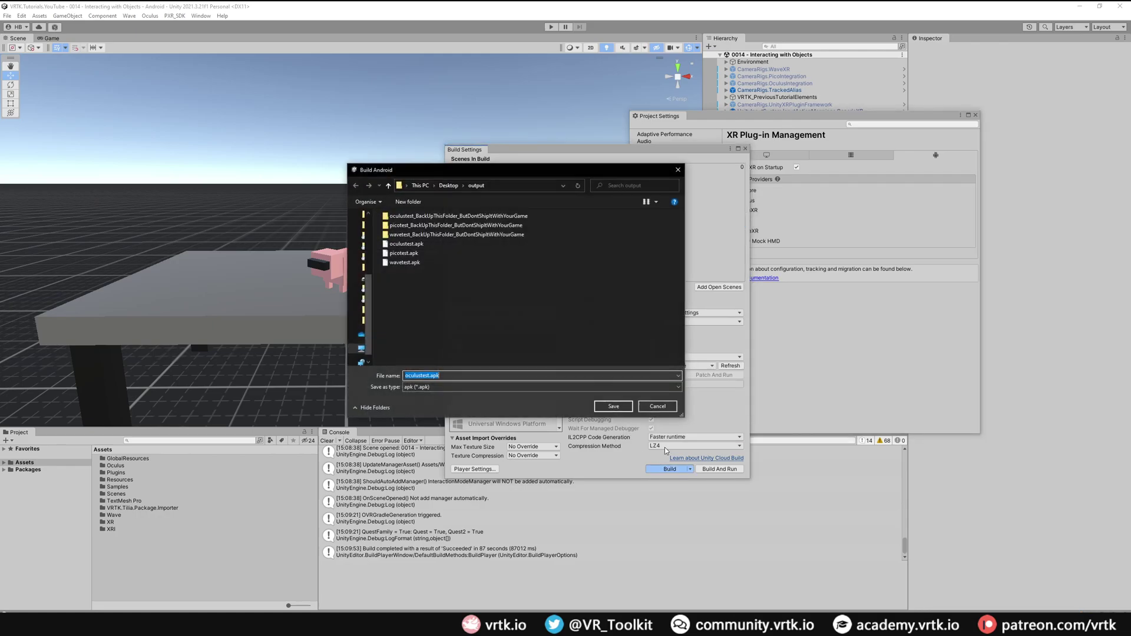
pyautogui.doubleClick(421, 254)
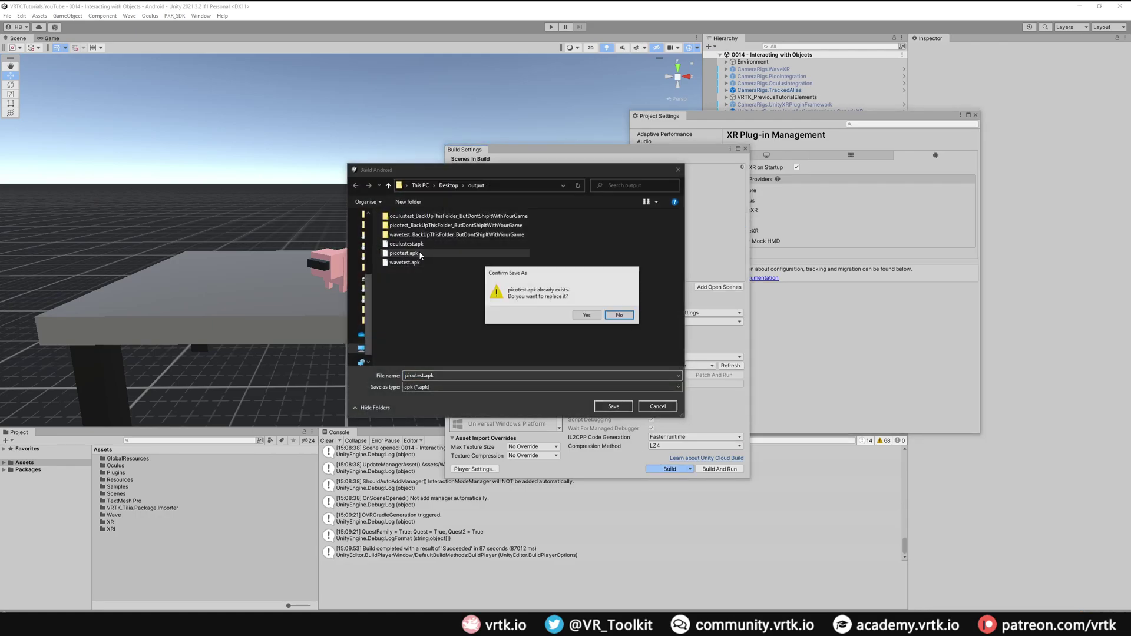
pyautogui.click(588, 316)
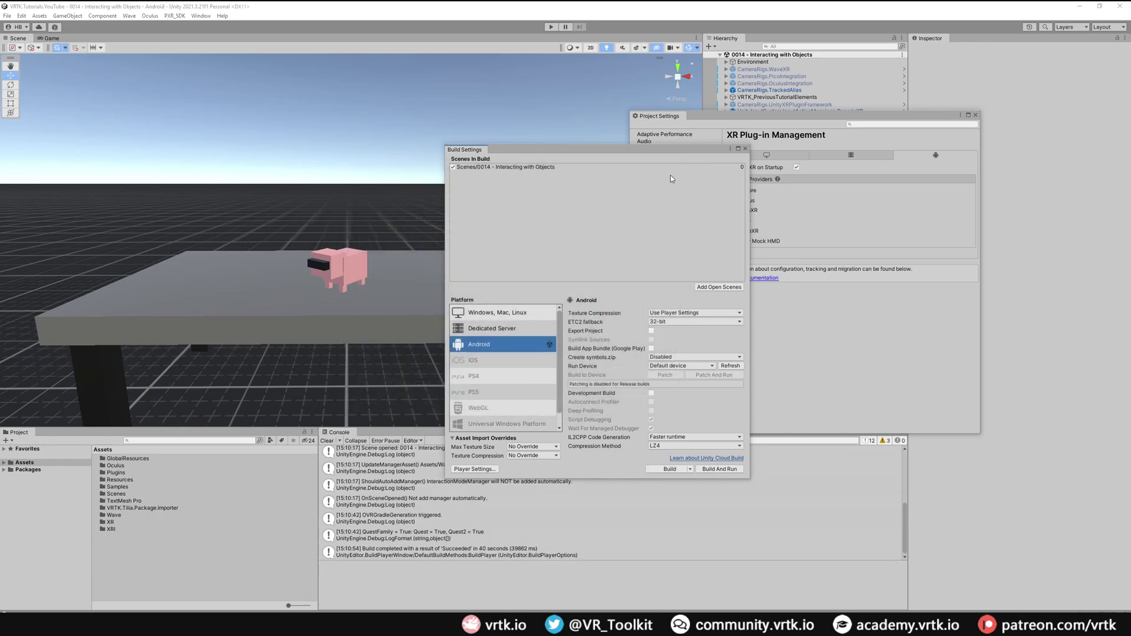
# Step: In the XR Plug-in Management settings for Android, disable the PICO provider and enable WaveXR
pyautogui.click(730, 118)
pyautogui.click(732, 221)
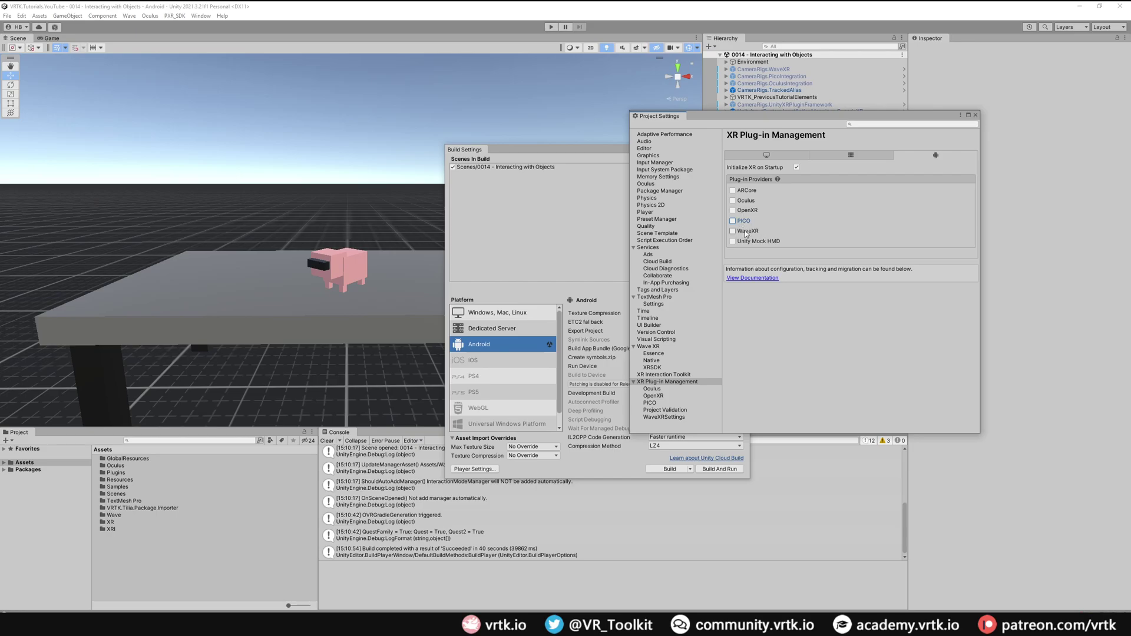
# Step: Build the Android player as wavetest.apk in the output folder, replacing the existing file
pyautogui.click(561, 225)
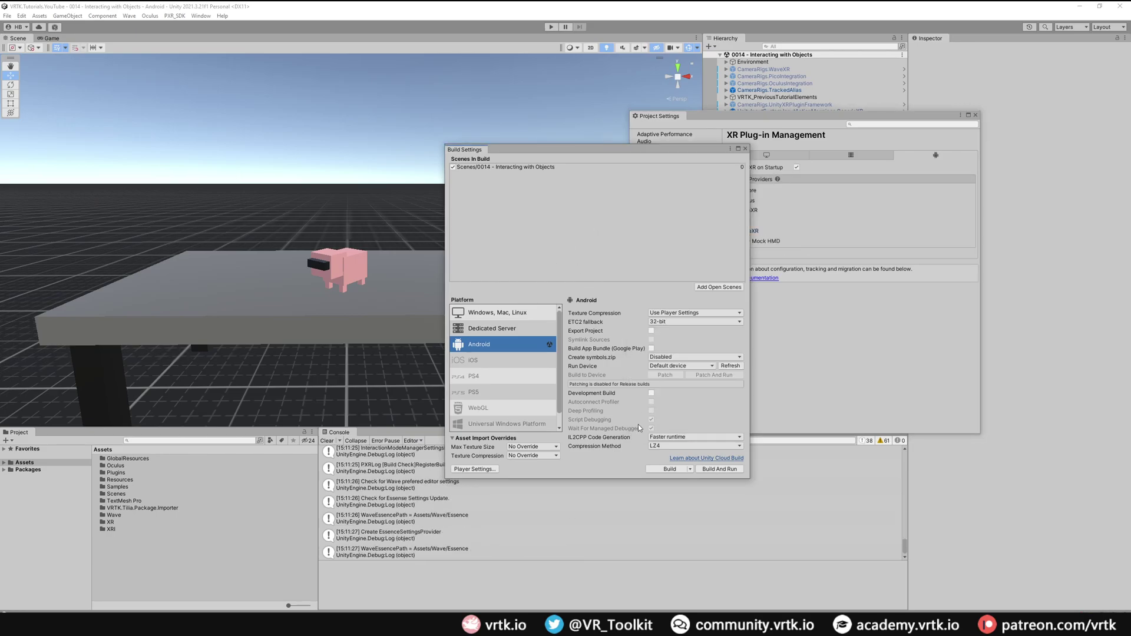
pyautogui.click(658, 470)
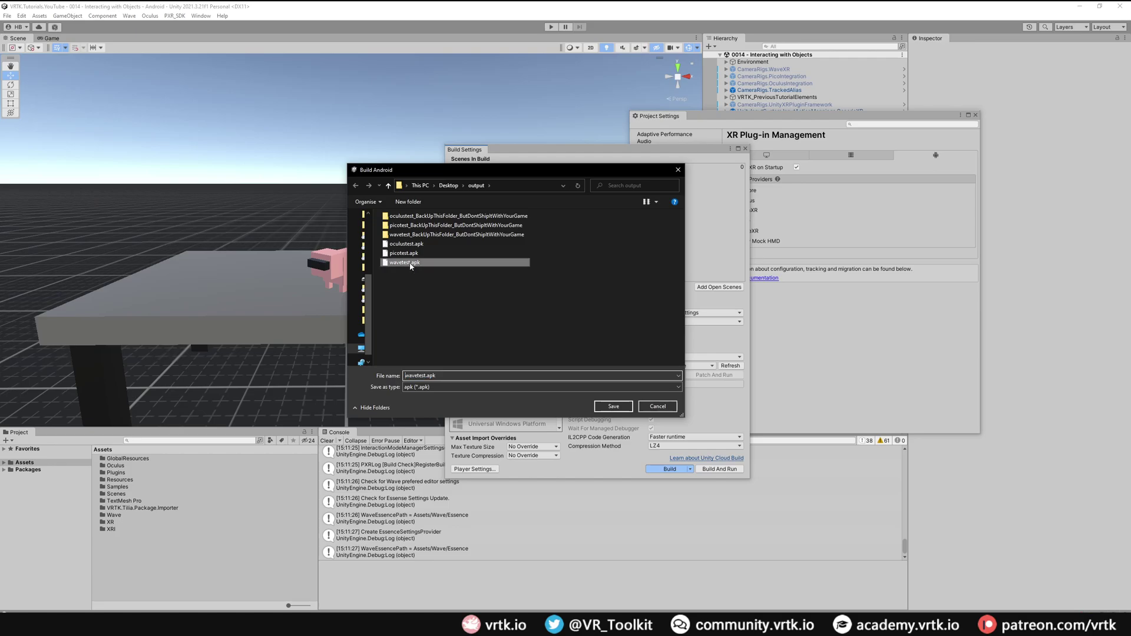
pyautogui.press('Return')
pyautogui.click(616, 313)
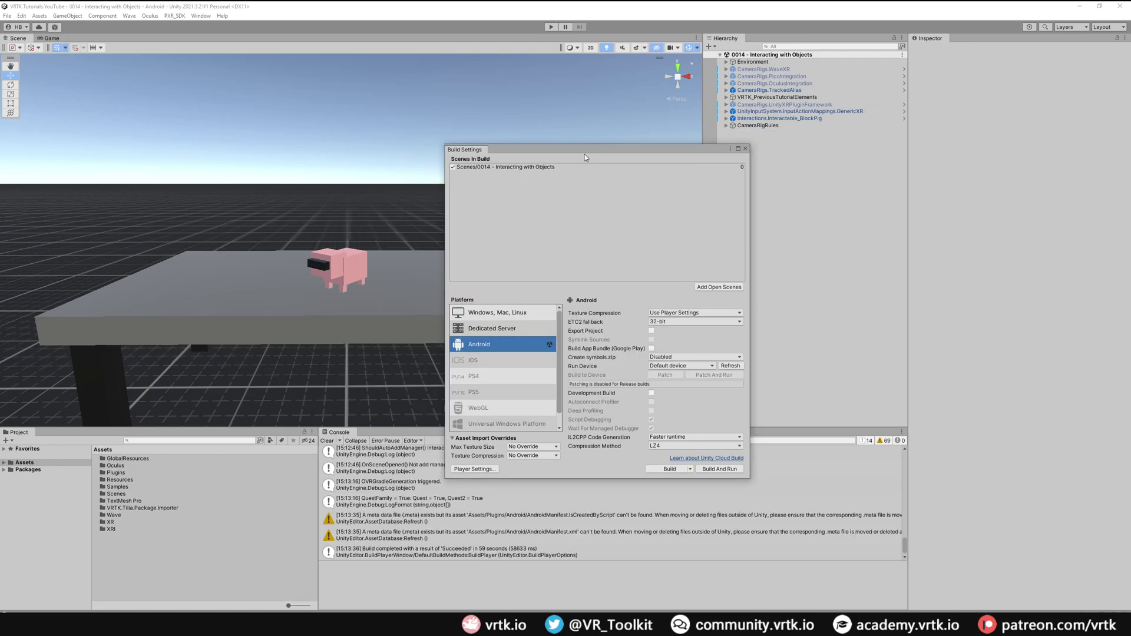